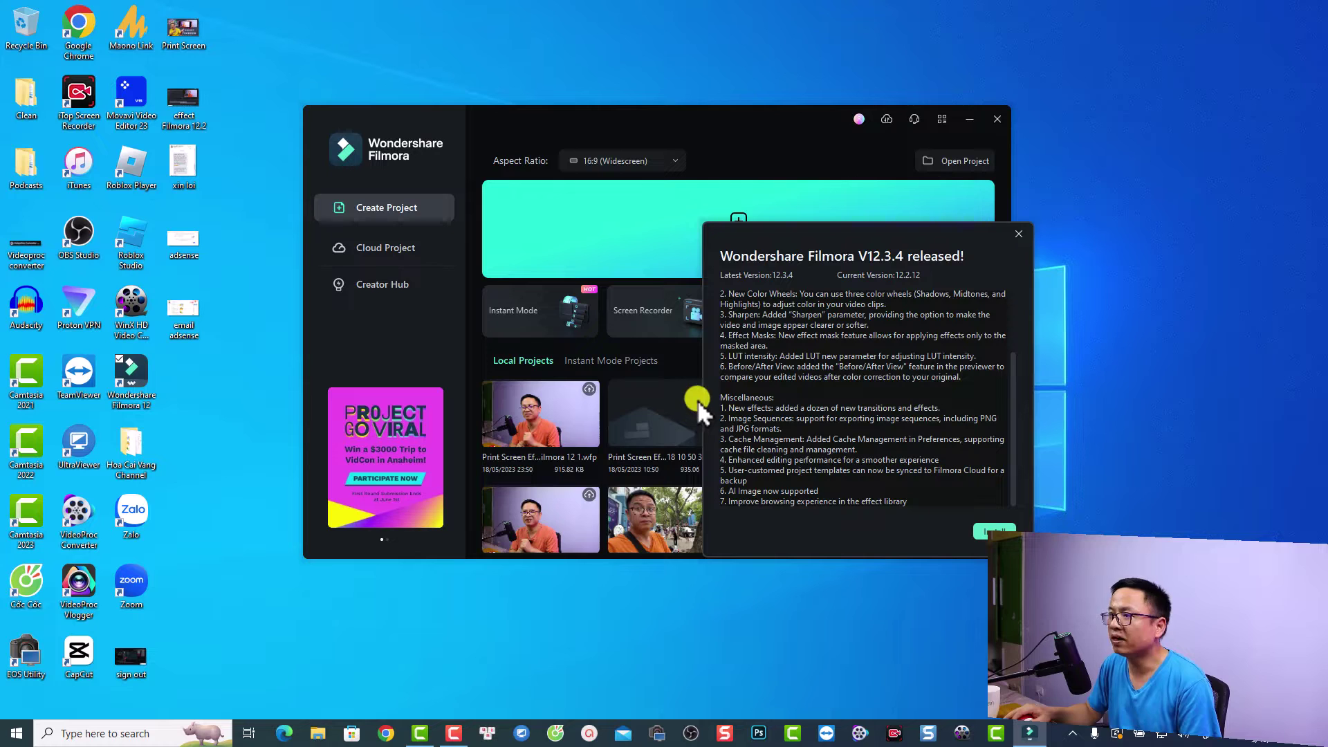
Move aside and close the update announcement so the 16:9 start screen shows
left_click_drag(812, 243, 491, 206)
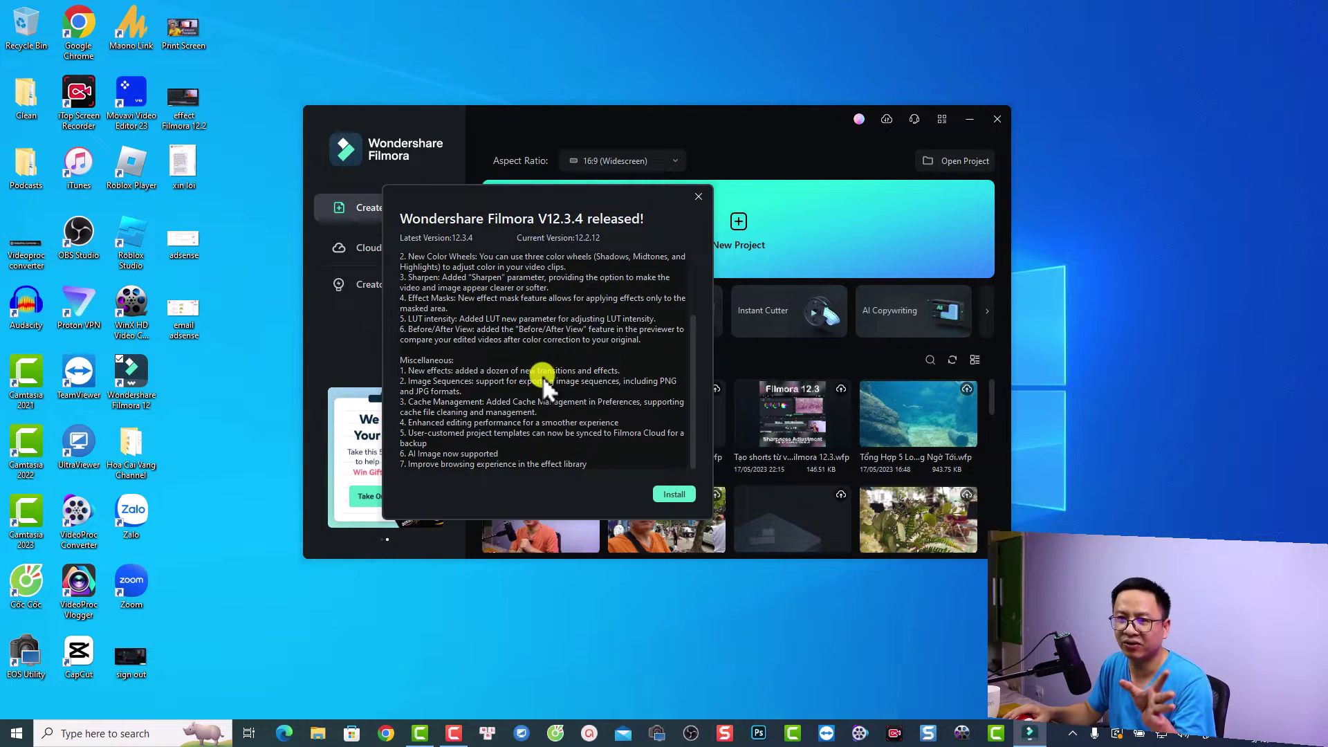
left_click(698, 197)
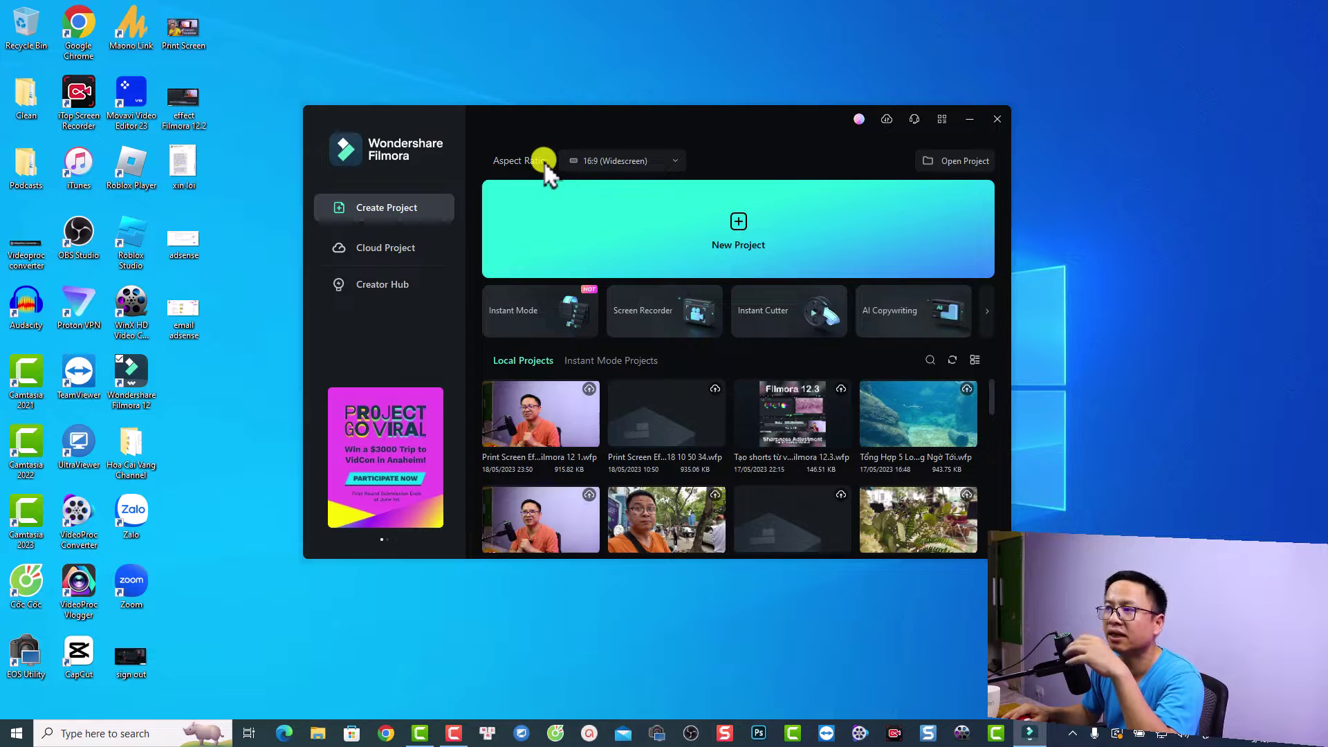
Start a new project and add the Pexels seal clip, keeping 1920x1080 24fps settings
left_click(725, 246)
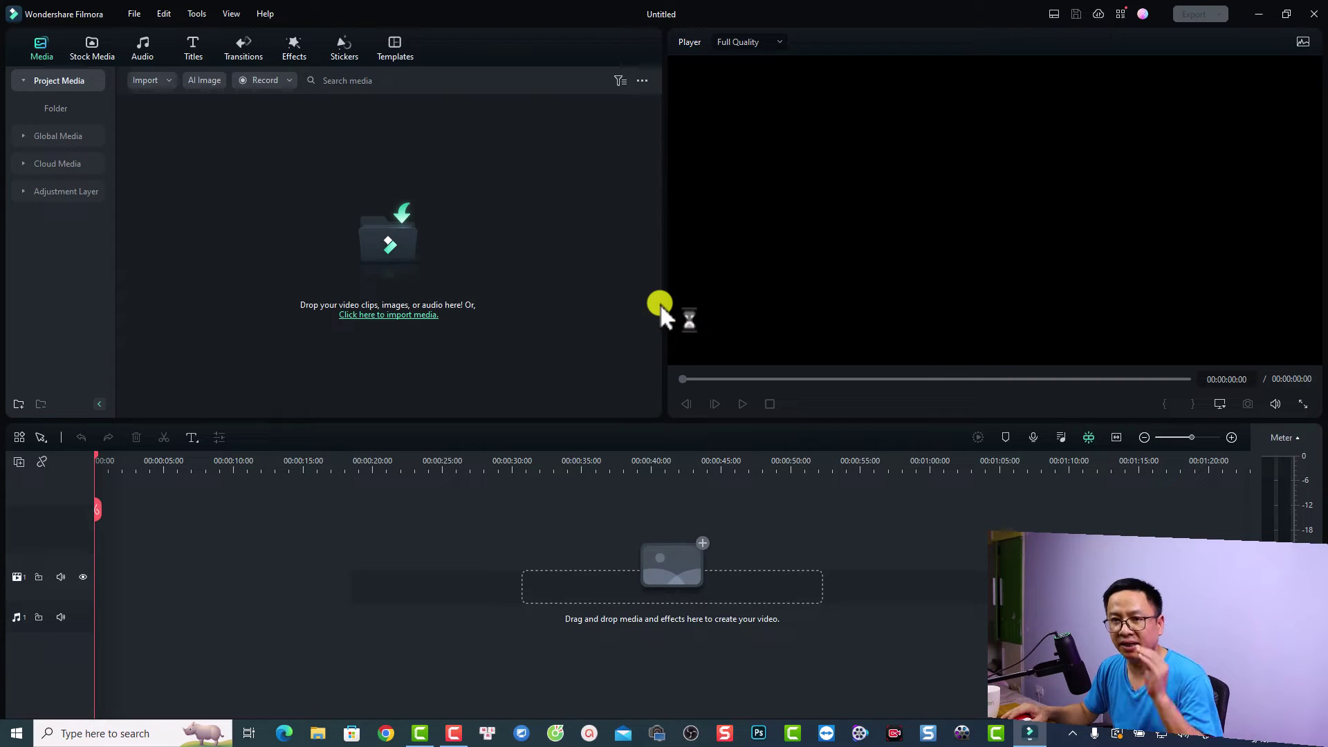
left_click(91, 50)
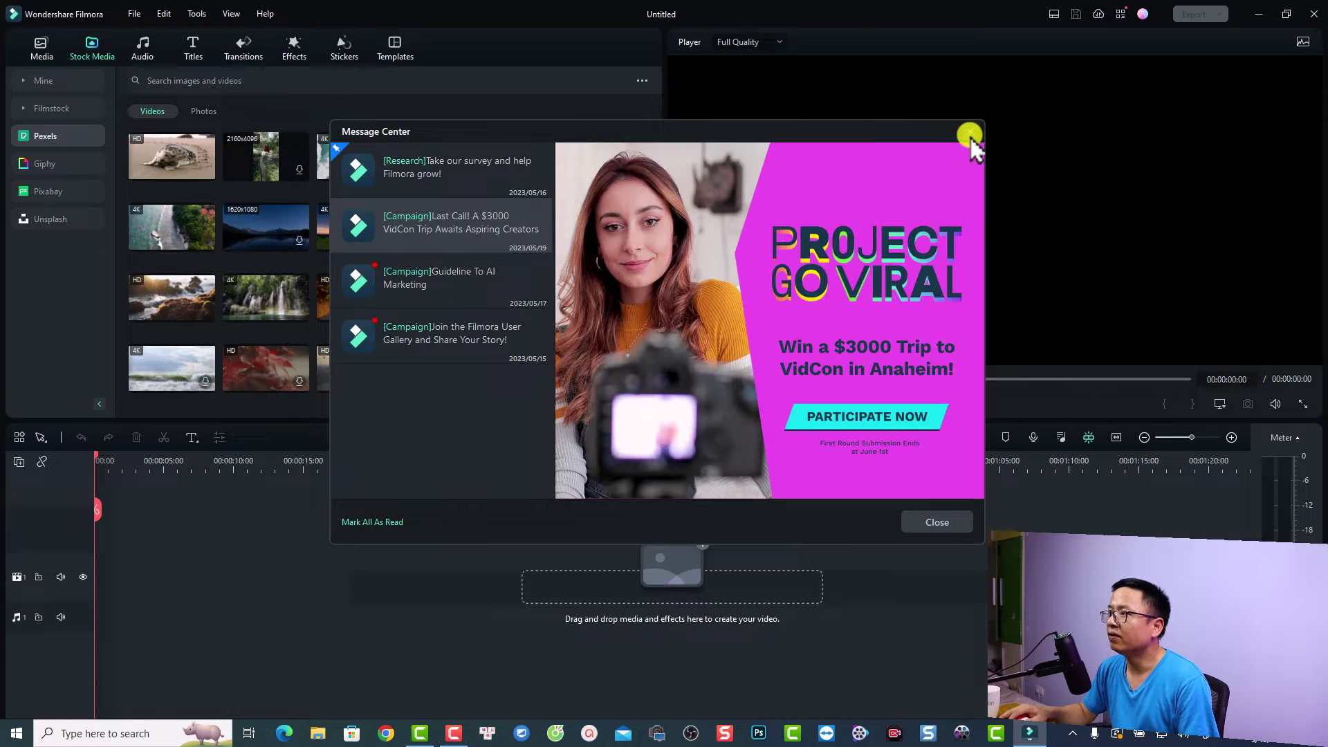
left_click(971, 131)
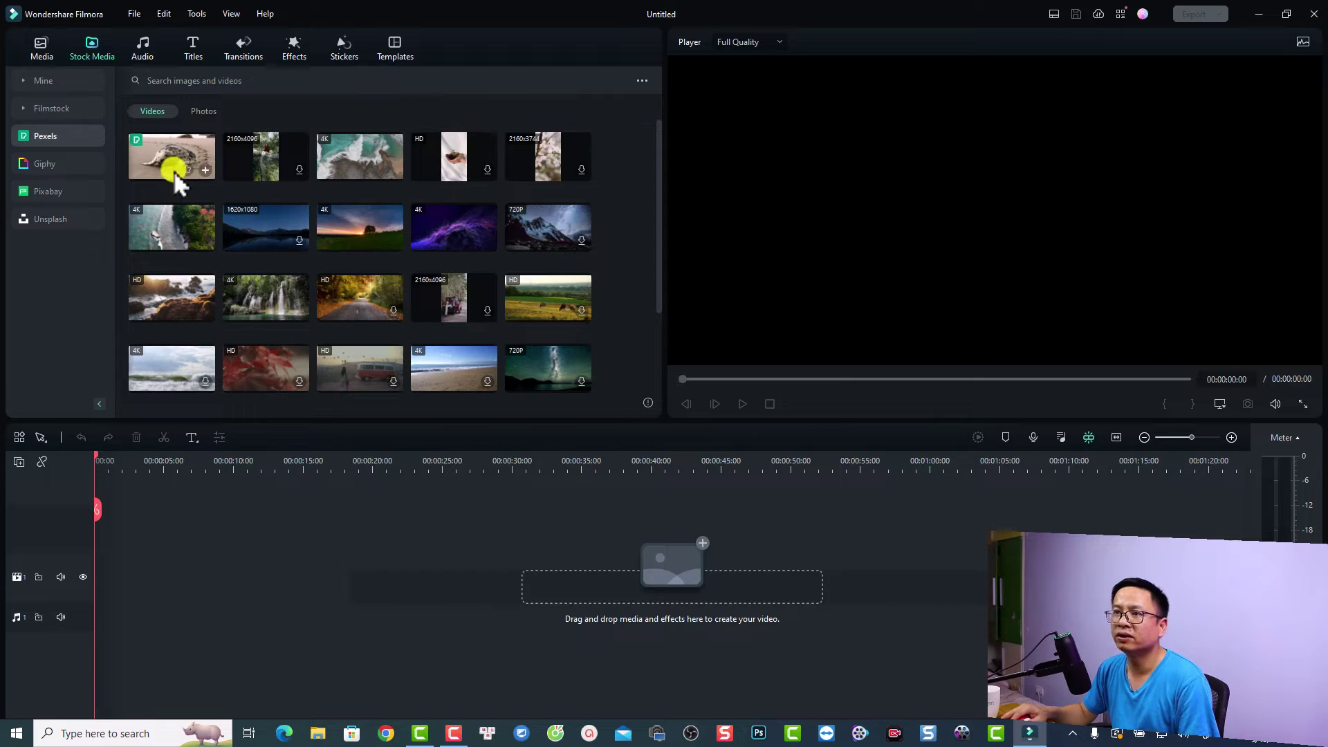
left_click_drag(163, 181, 93, 574)
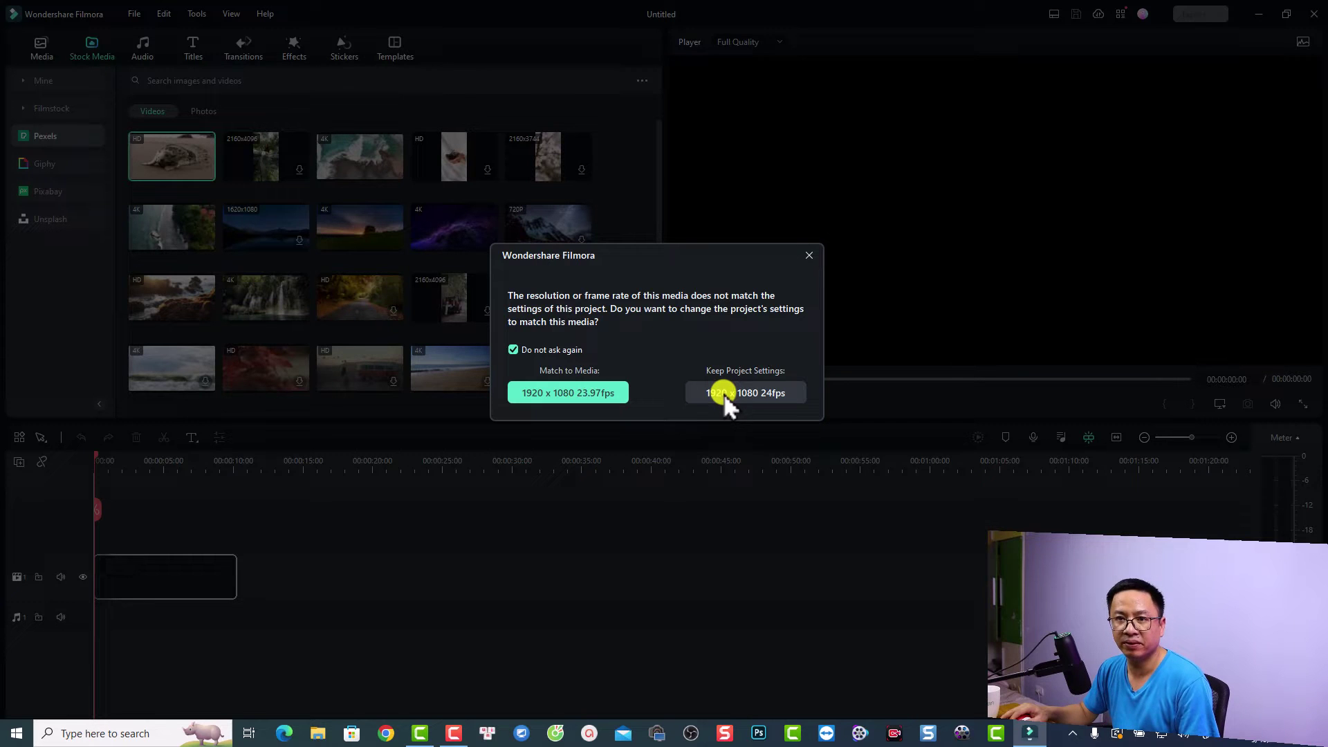
left_click(748, 391)
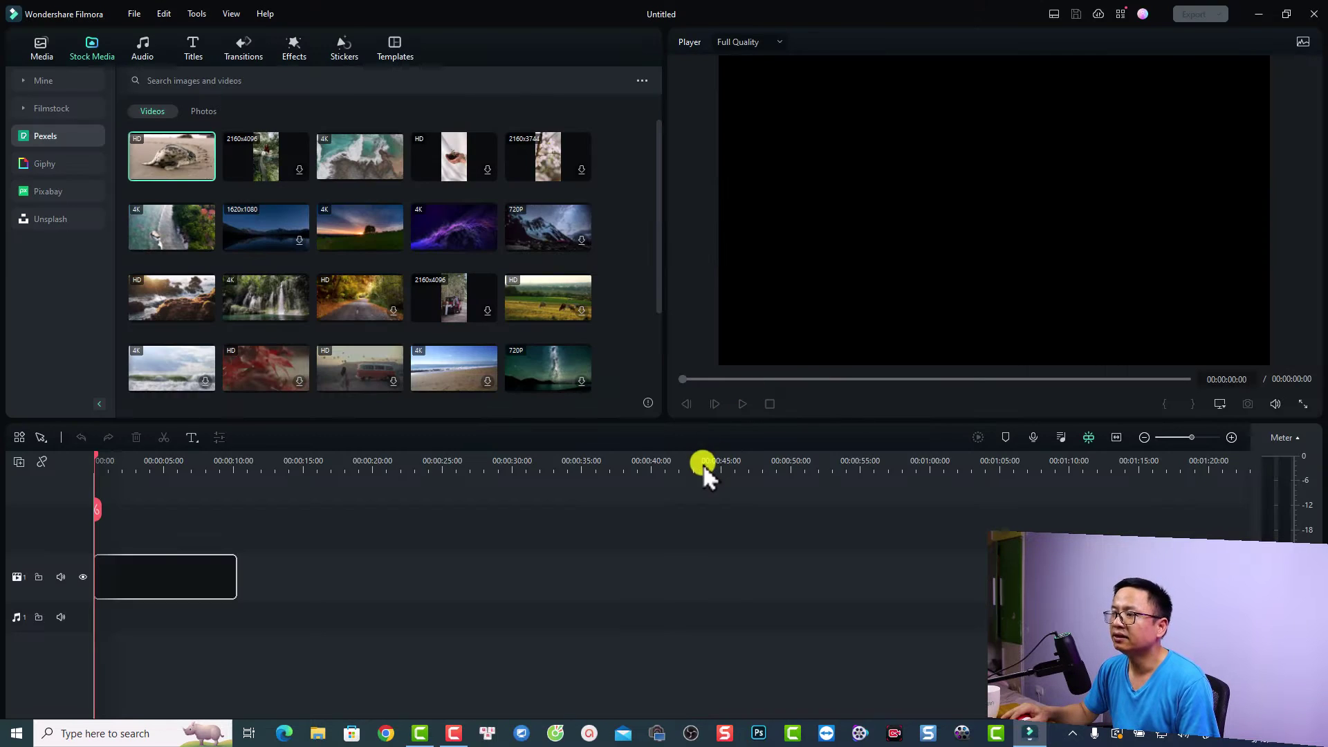
Fit the seal clip to the timeline and confirm 16:9, 1920x1080, 24 fps project settings
left_click(1115, 438)
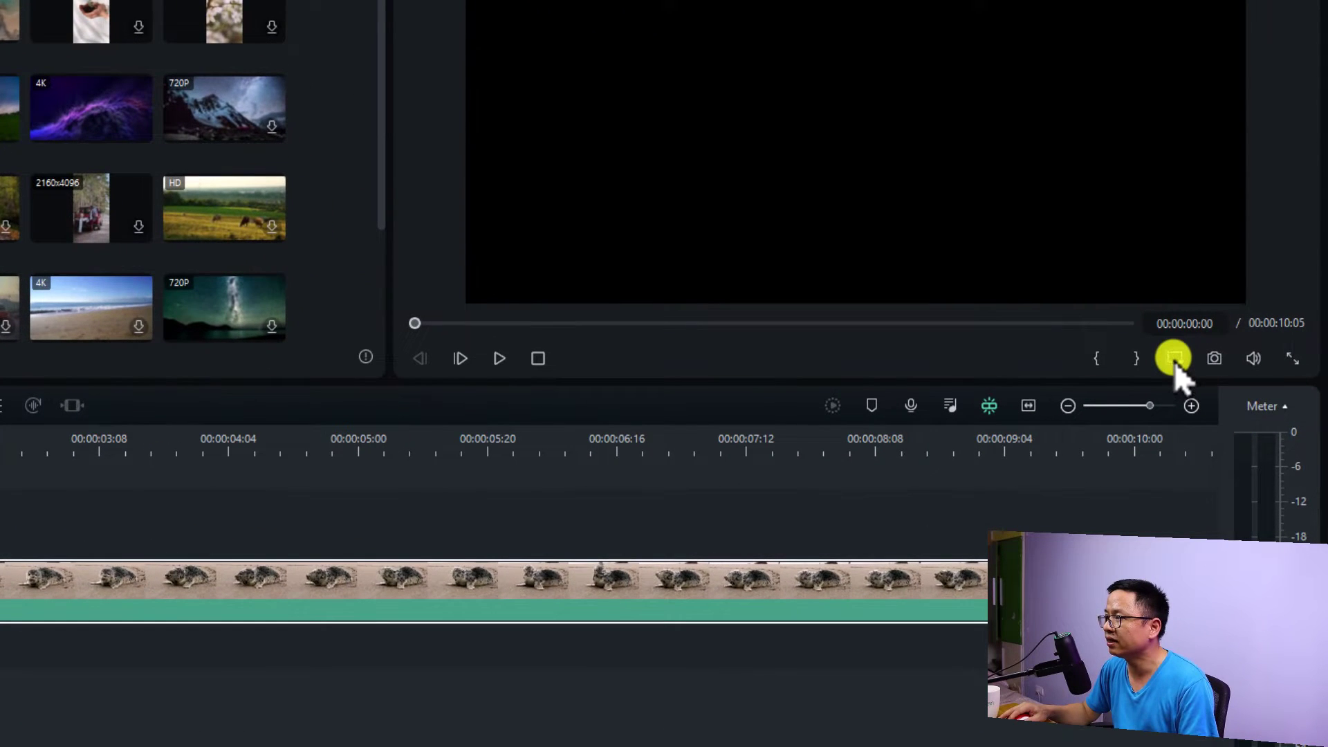
left_click(1175, 360)
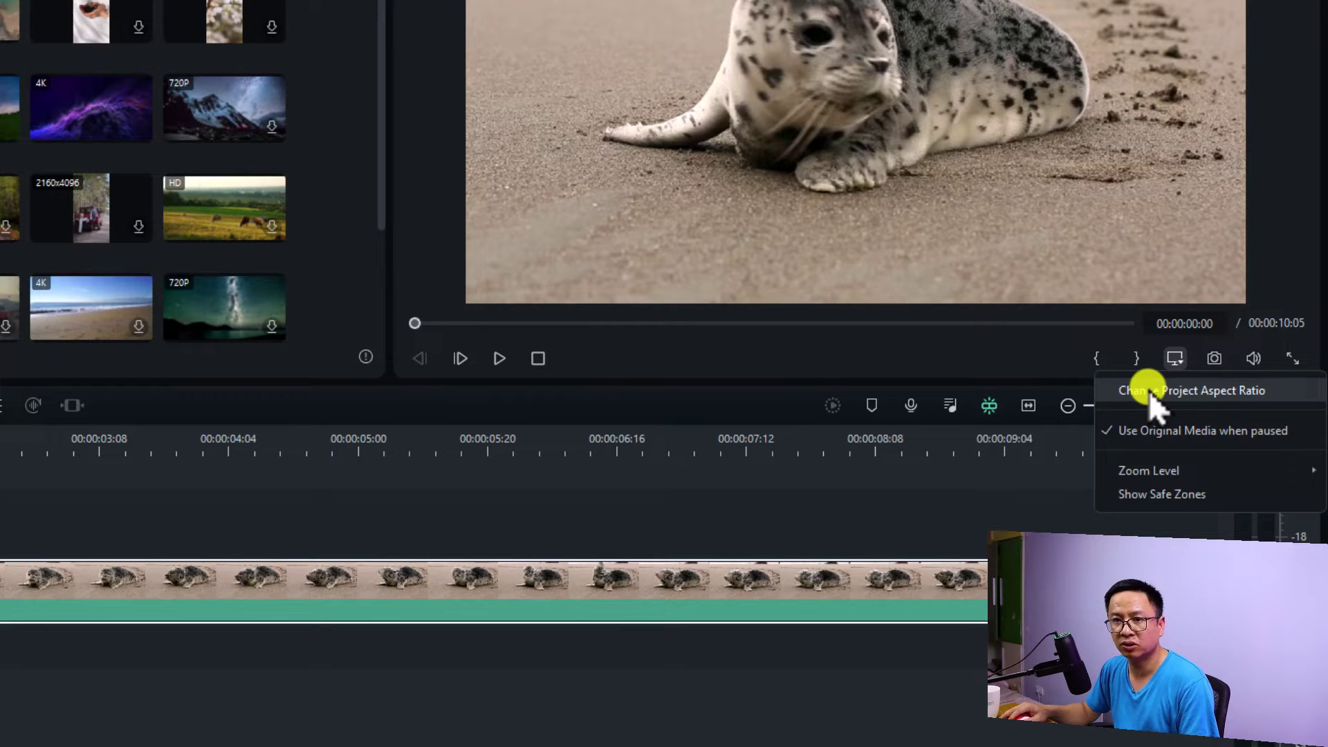
left_click(1148, 390)
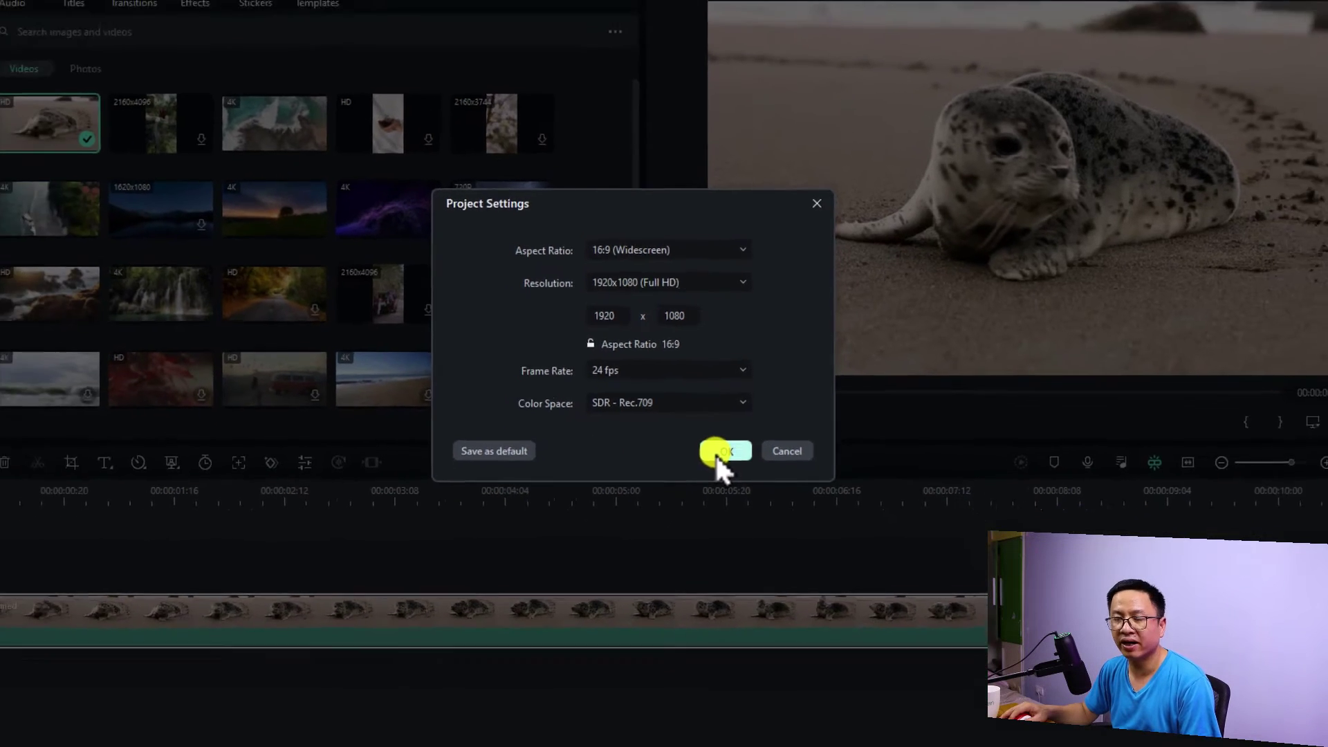
left_click(713, 476)
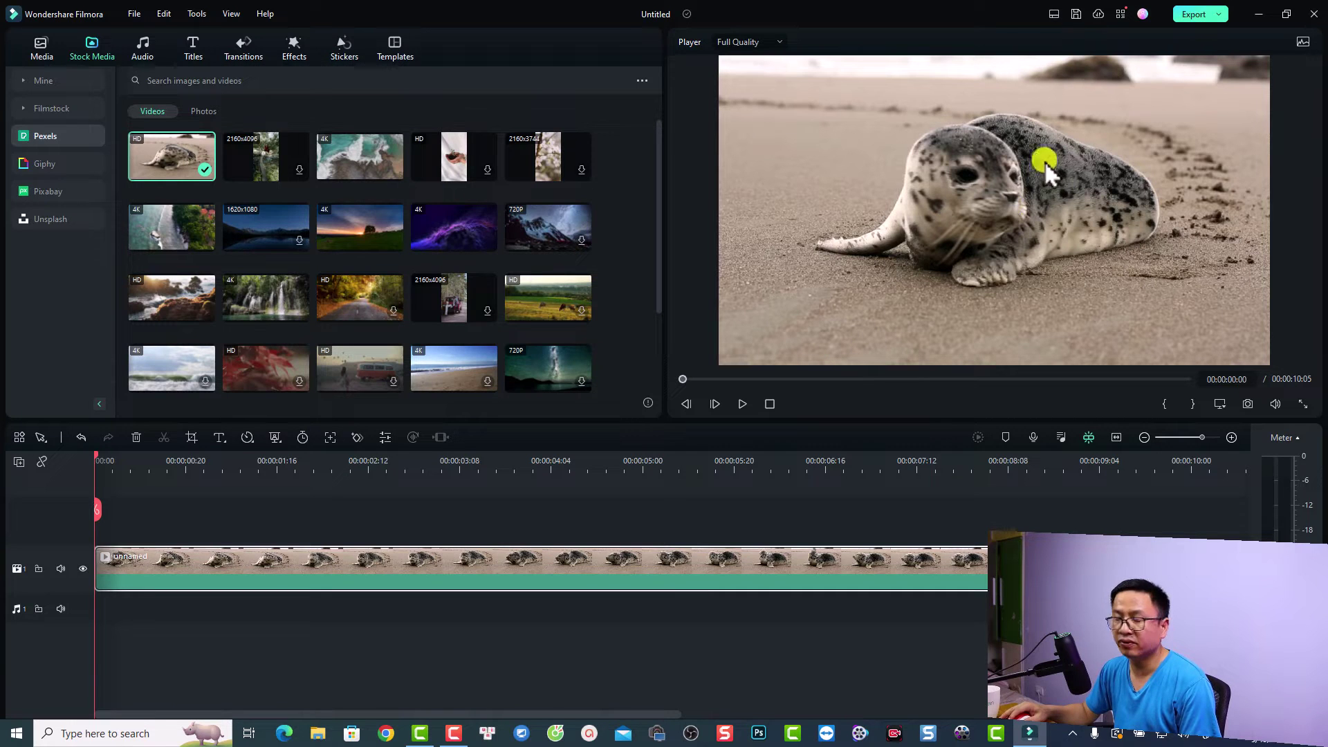
left_click(1144, 15)
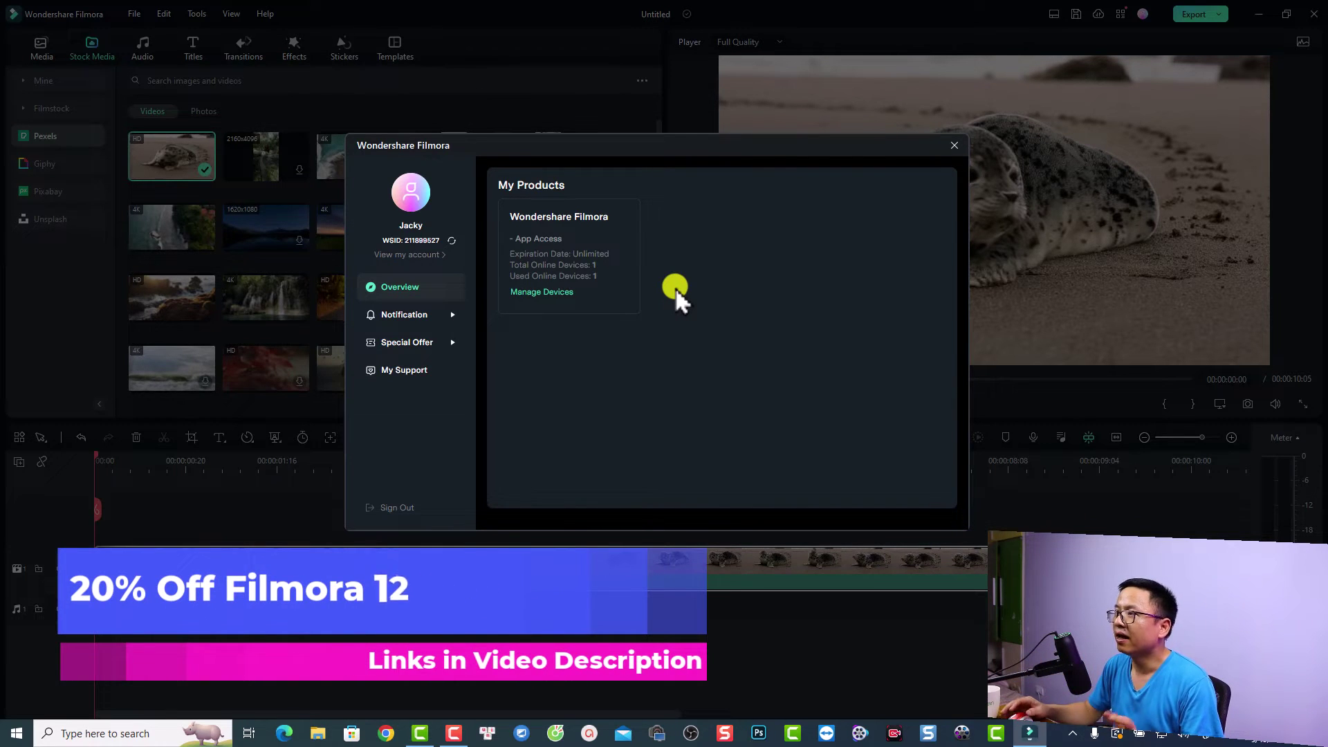
left_click(954, 145)
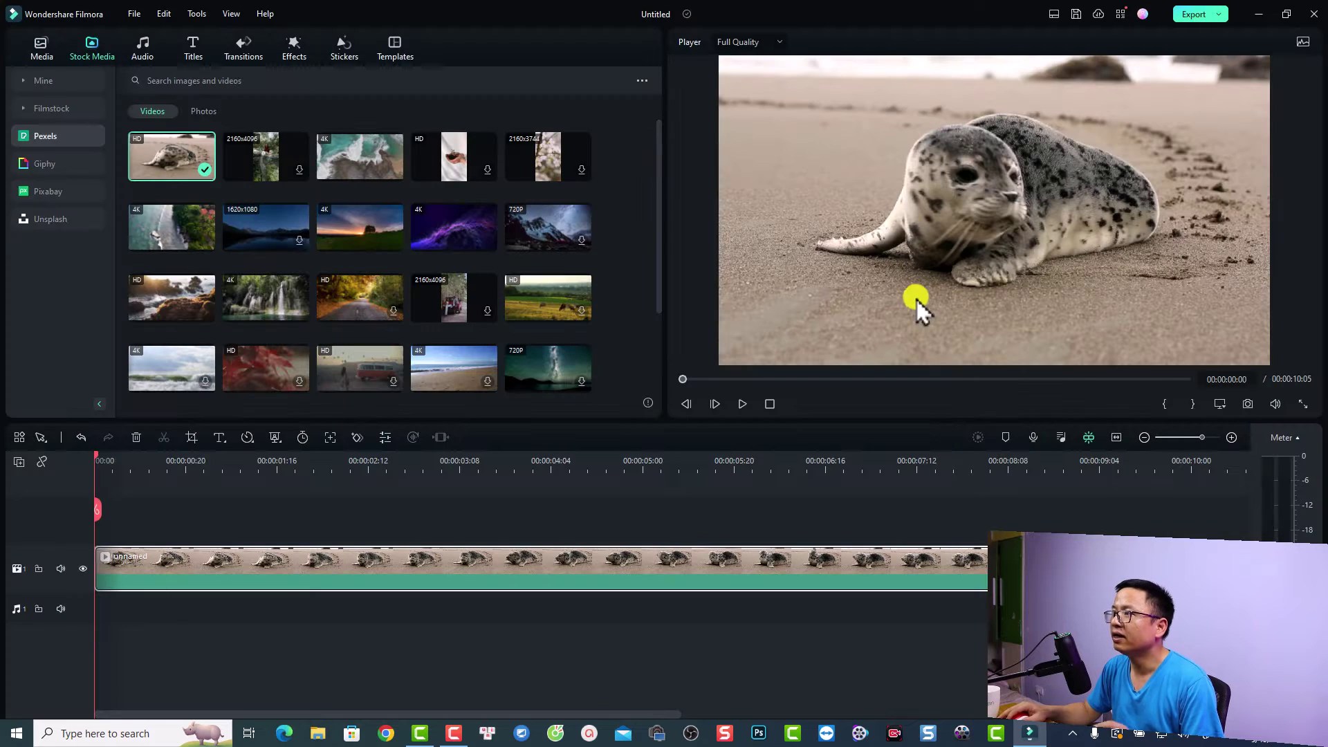
Open Export and set a seal frame from the clip as the video thumbnail
left_click(1191, 17)
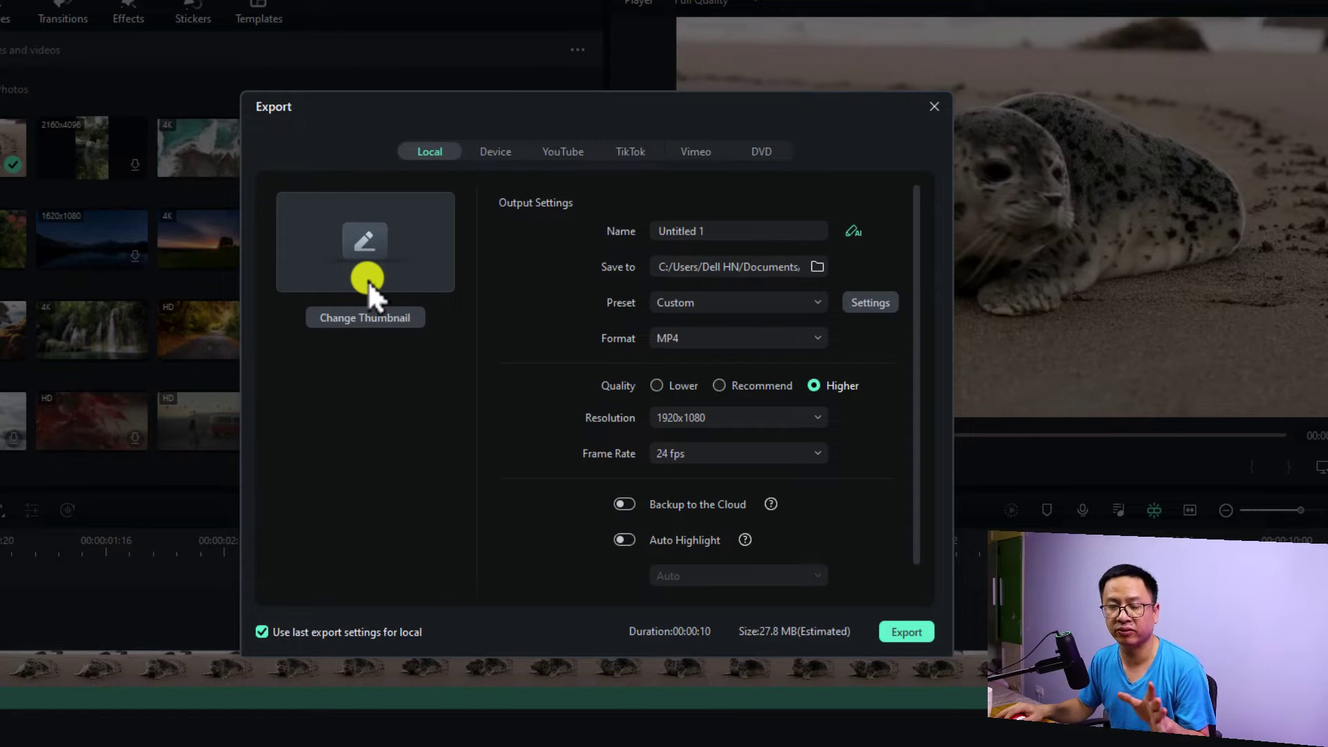
left_click(348, 318)
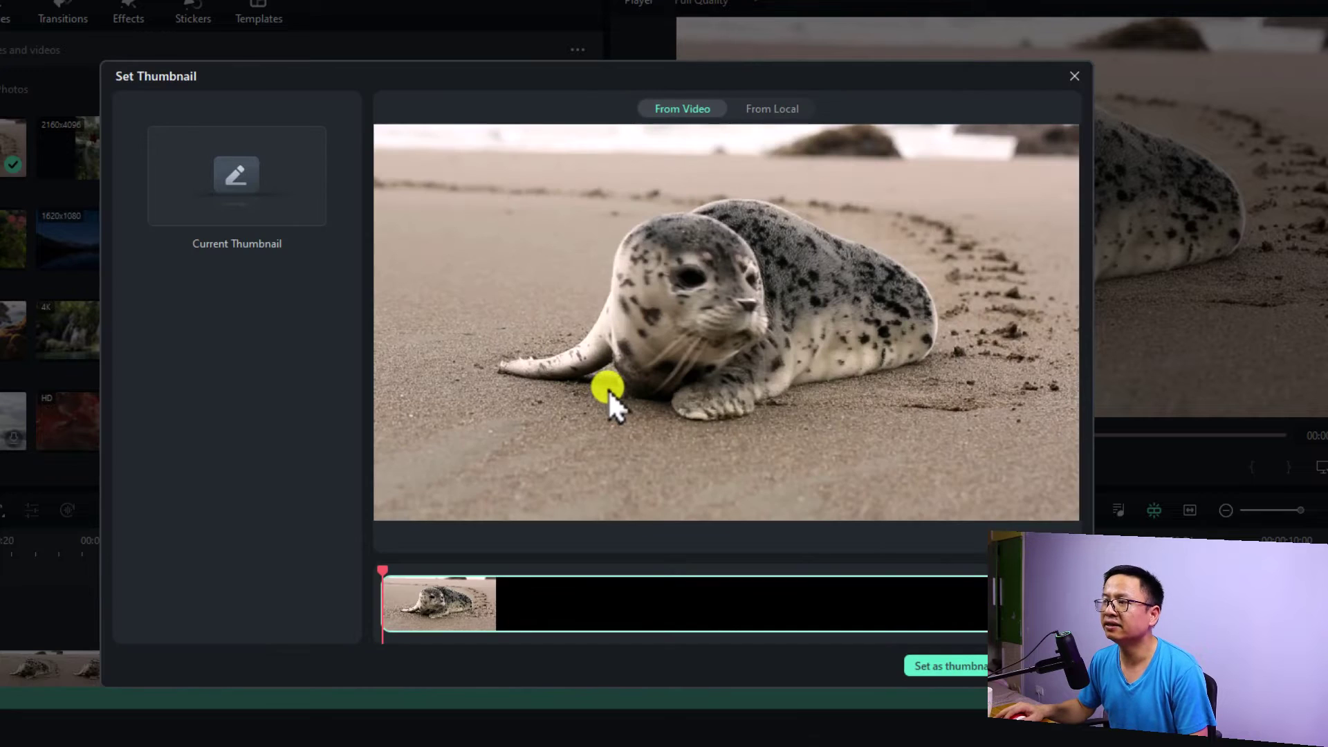
left_click(558, 570)
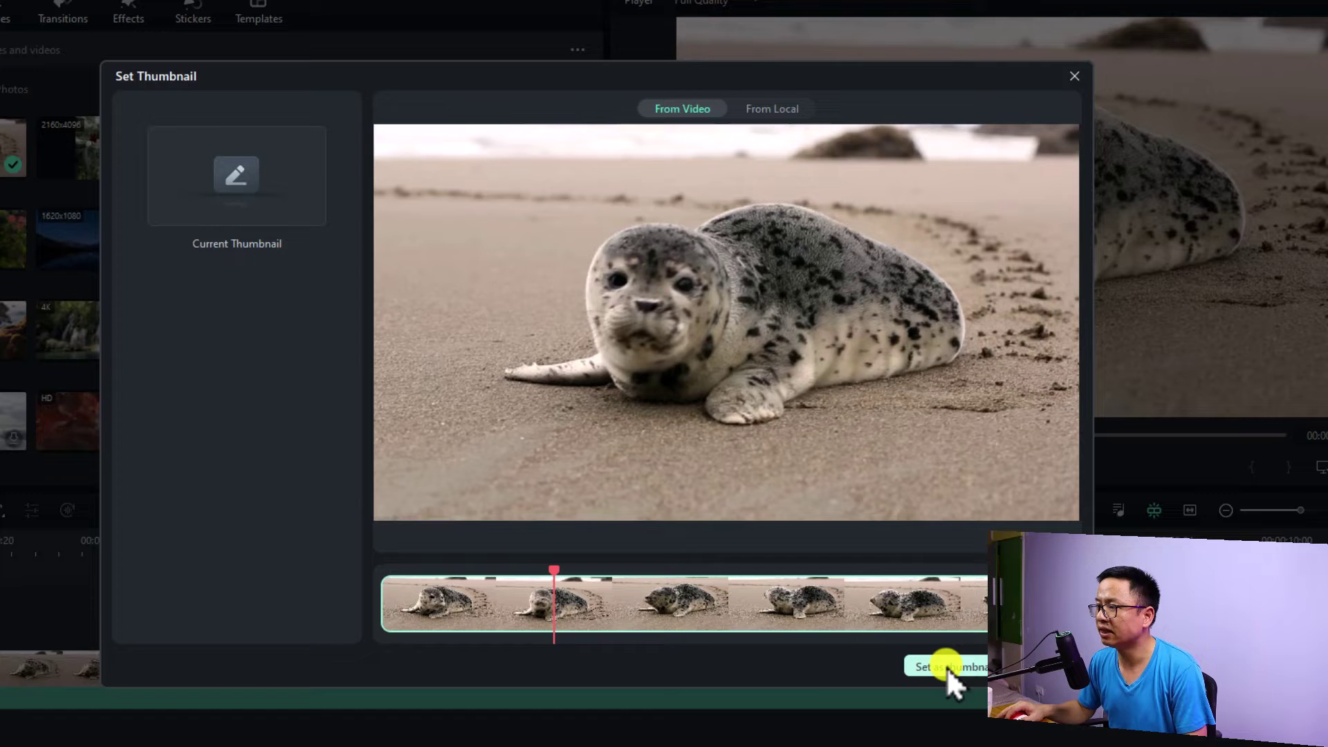
left_click(921, 665)
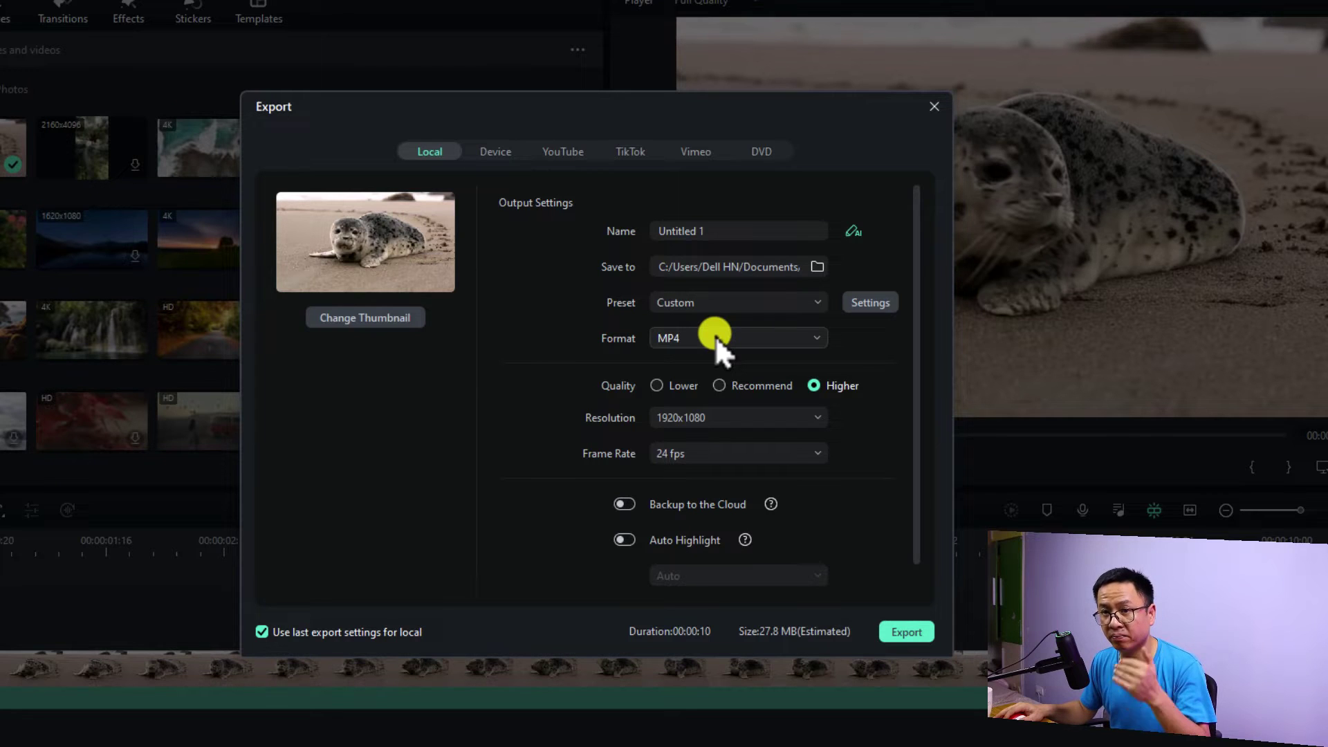
Keep MP4 as the format and name the export 'Example for YouTube Long Form Video'
left_click(791, 336)
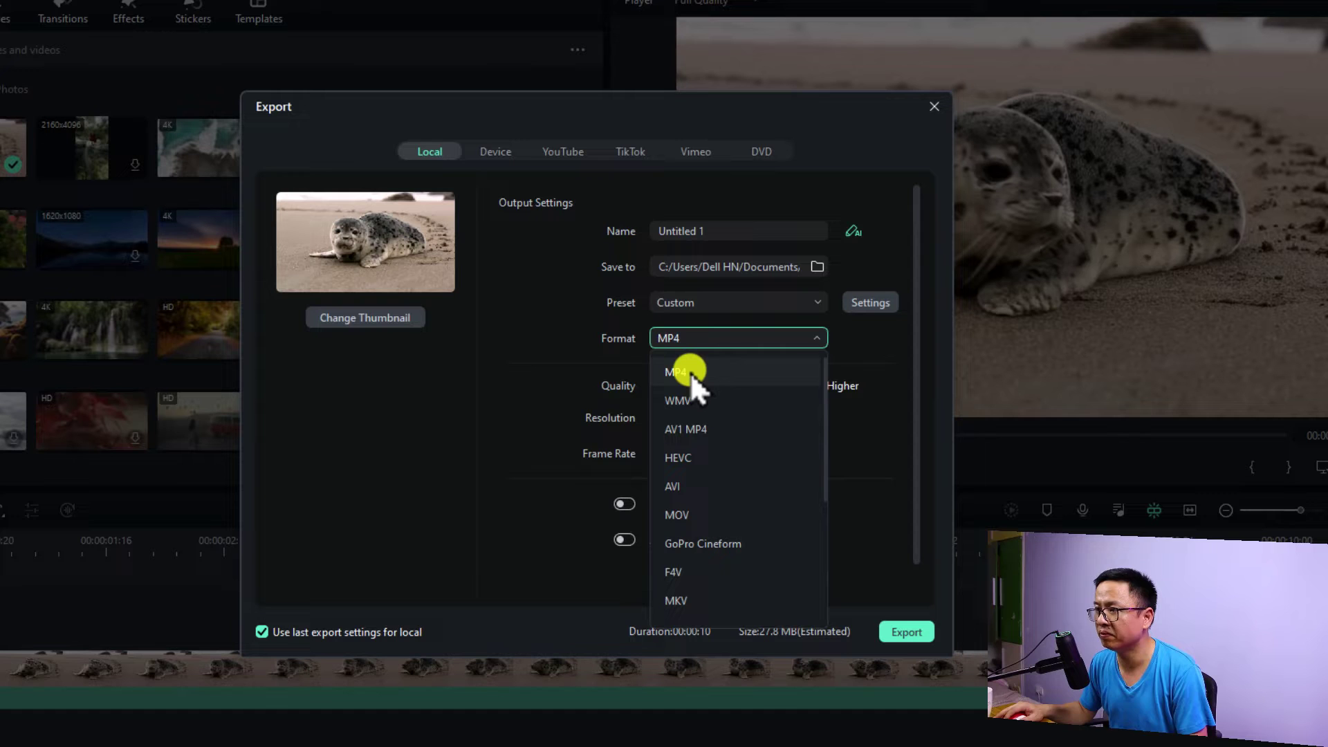
left_click(689, 372)
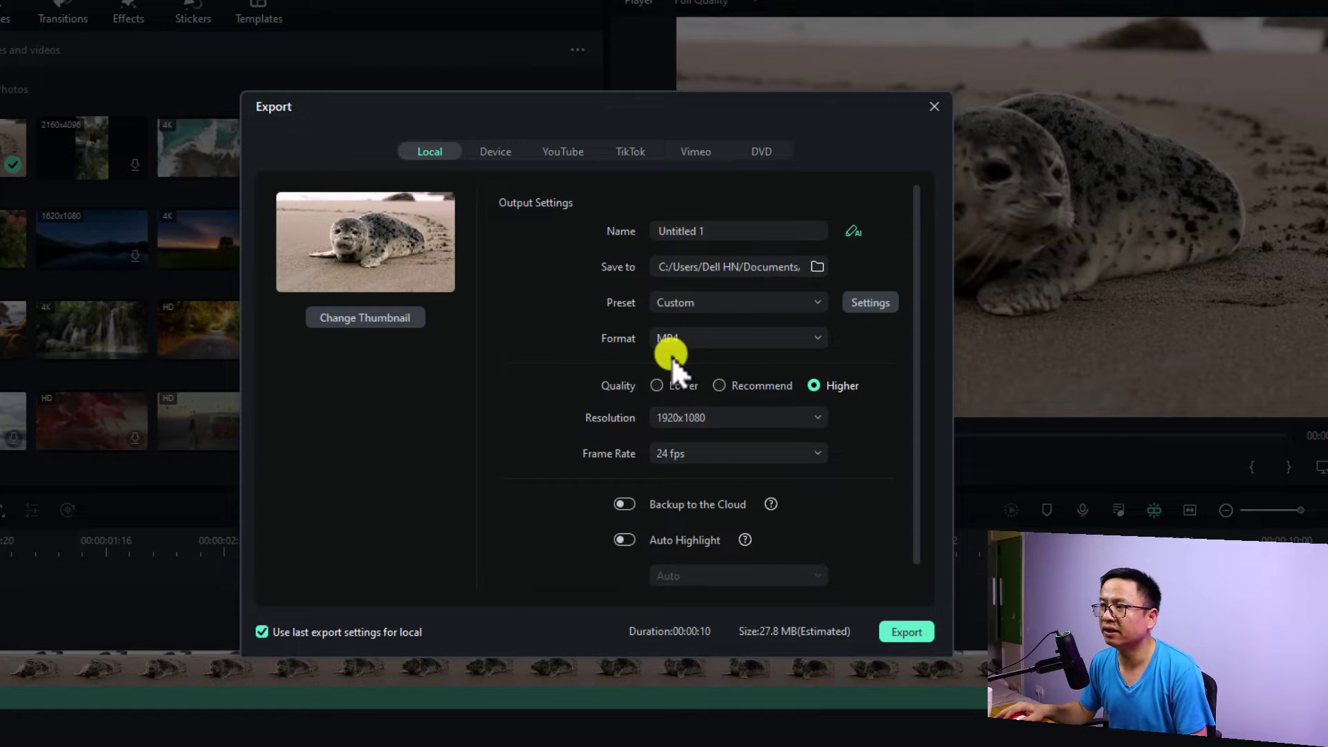
left_click_drag(735, 231, 616, 231)
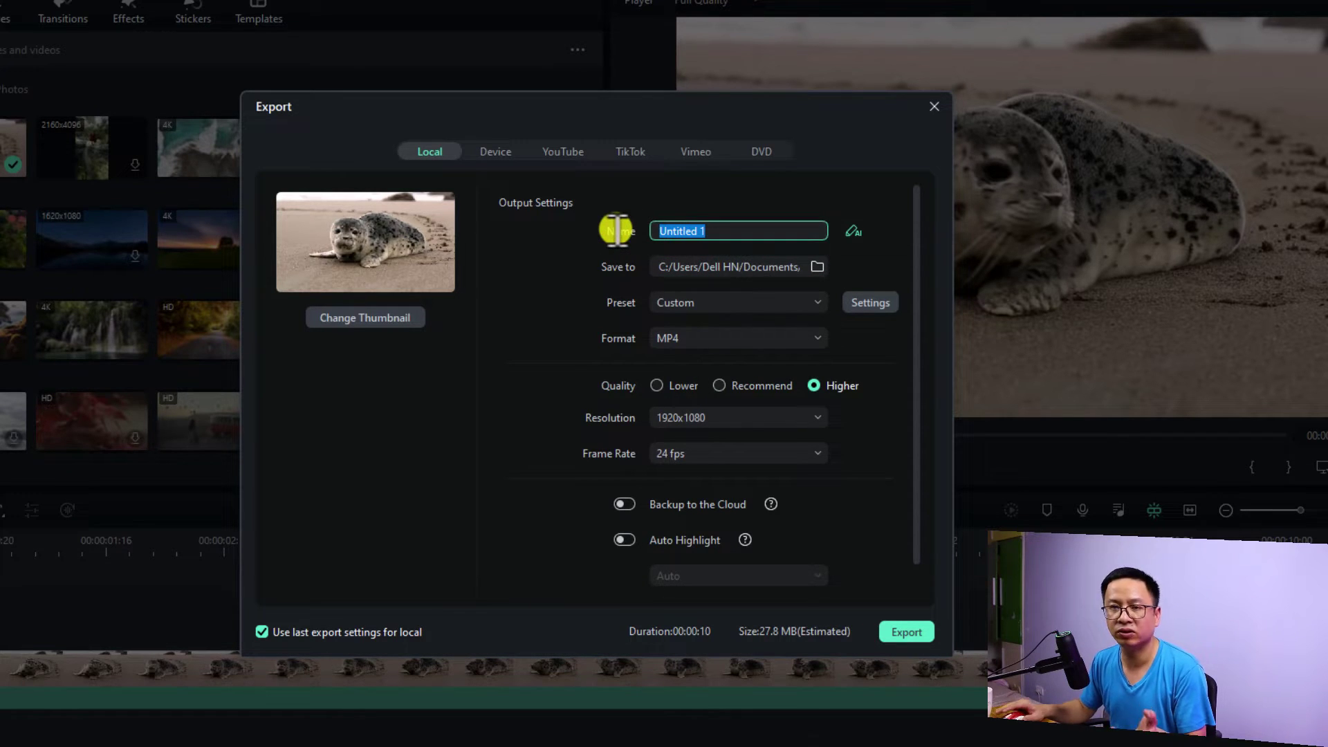
type("Exa")
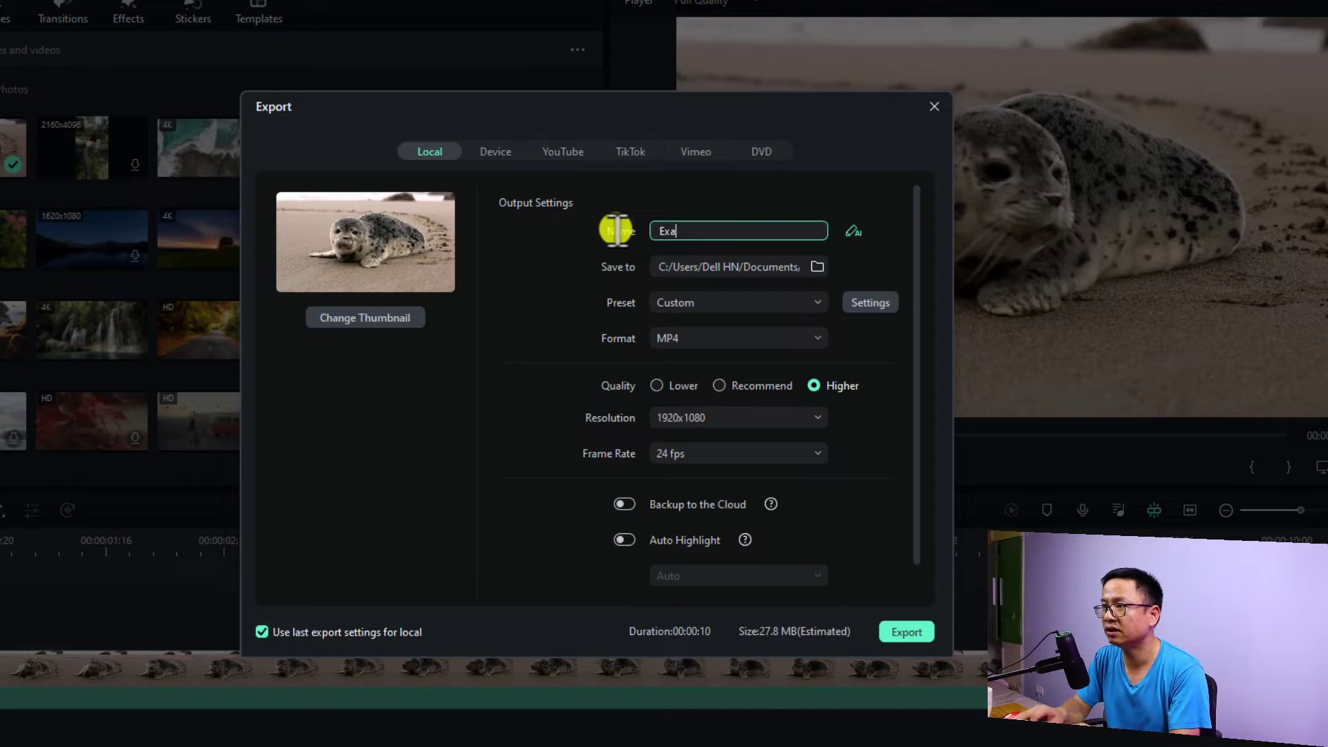
type("mple for Y")
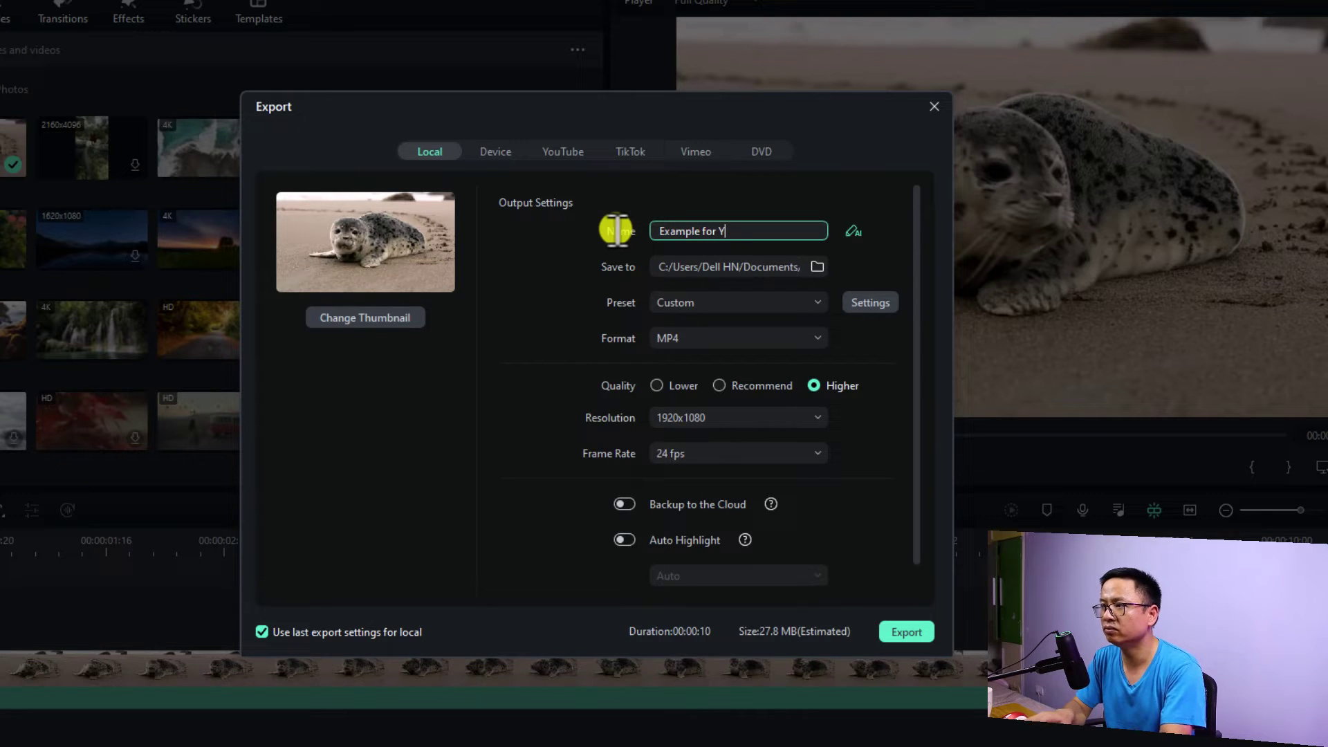
type("ouTube Long")
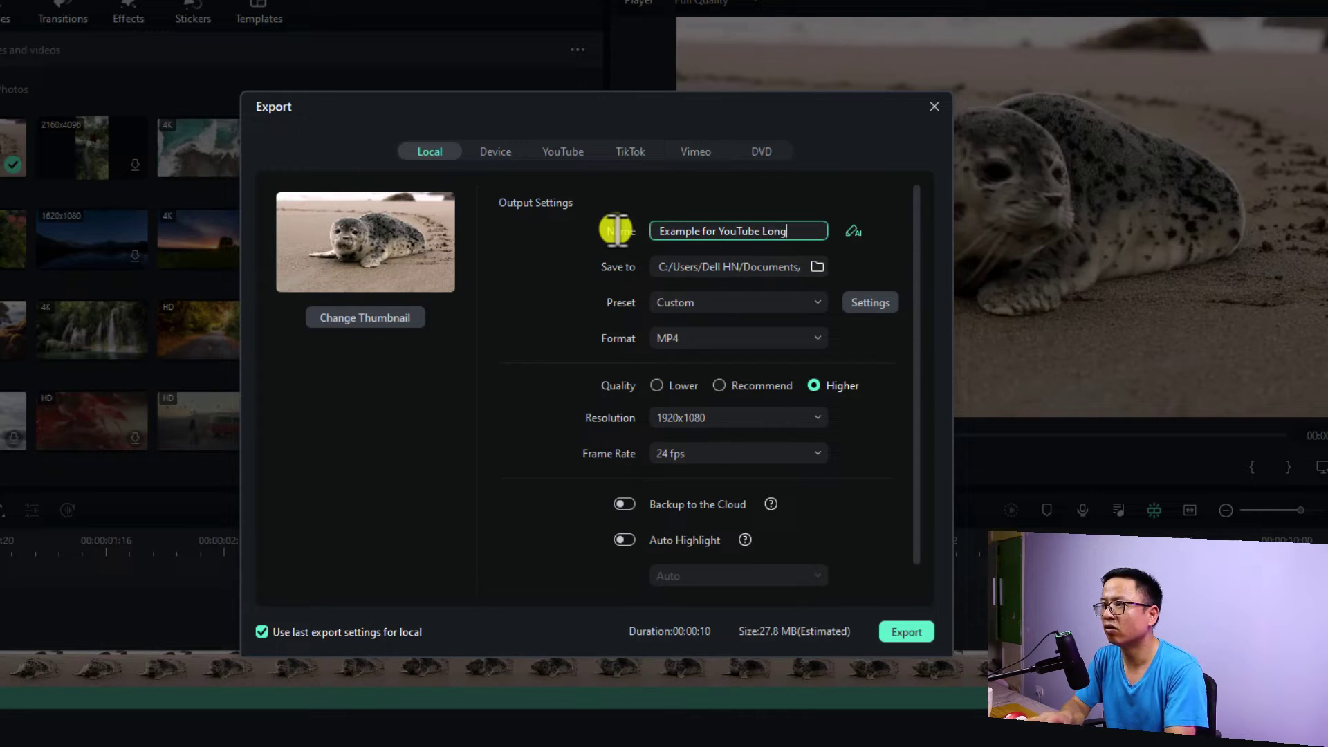
type(" Form Video")
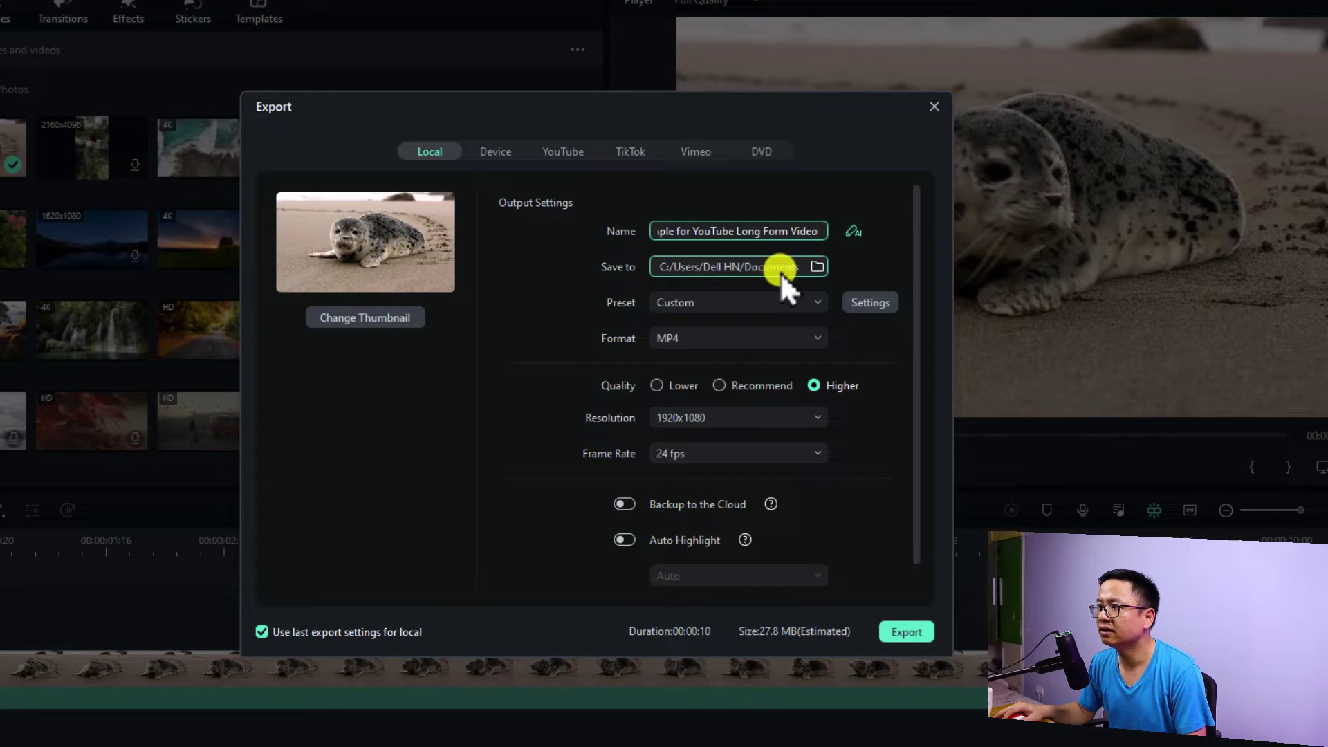
Leave the save folder unchanged and switch the export preset to Match to project settings
left_click(818, 266)
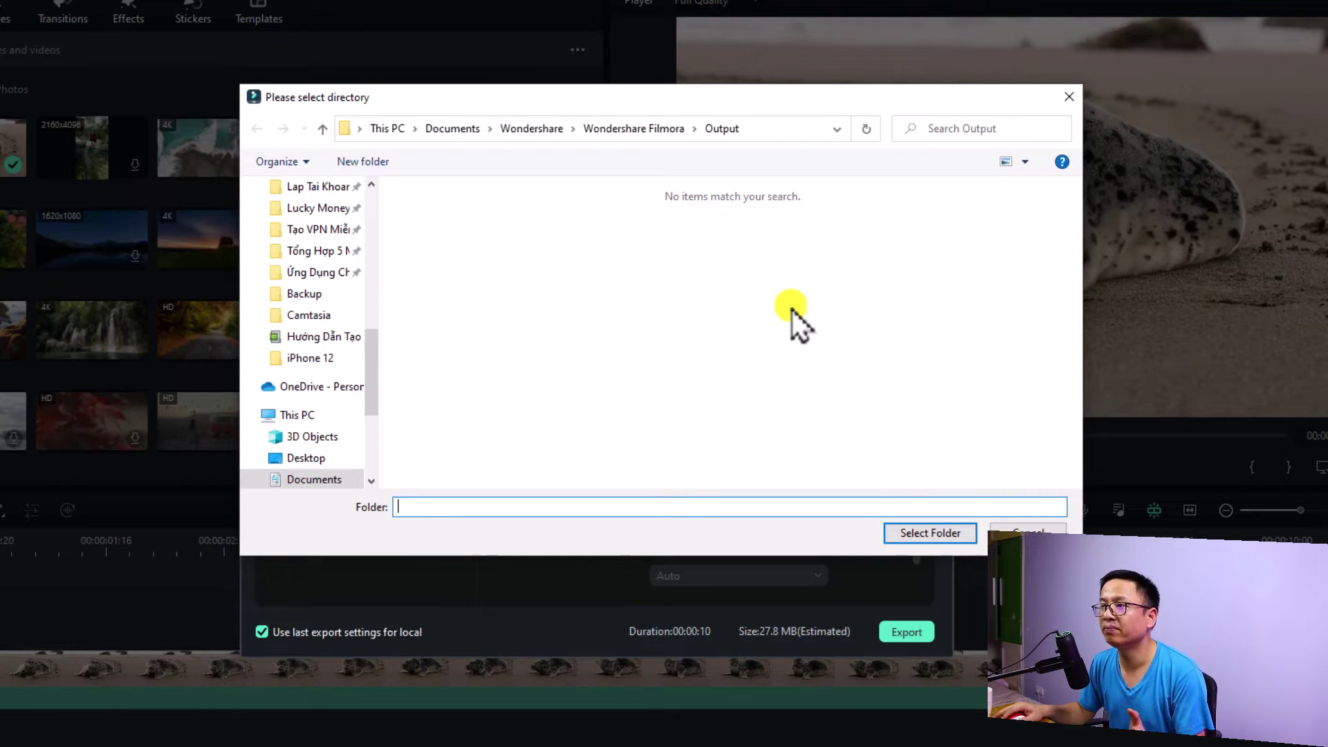
left_click(1013, 531)
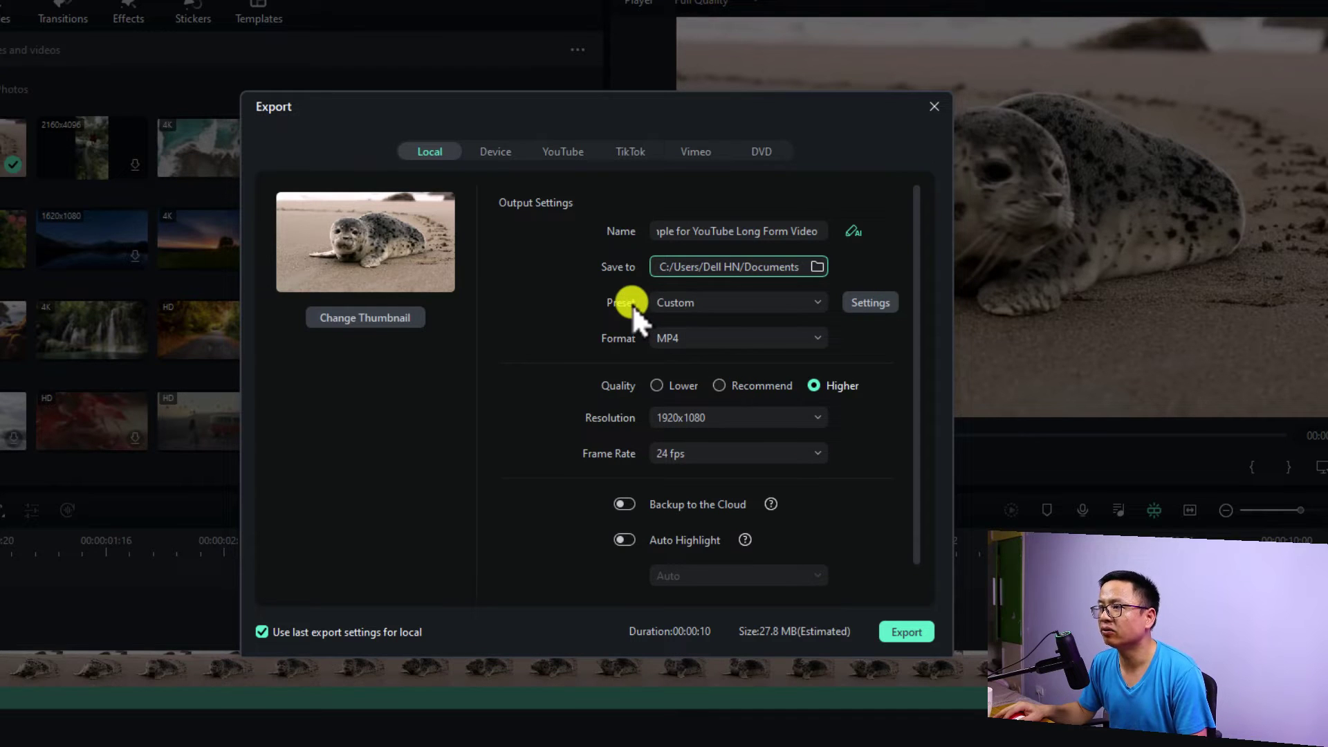
left_click(815, 300)
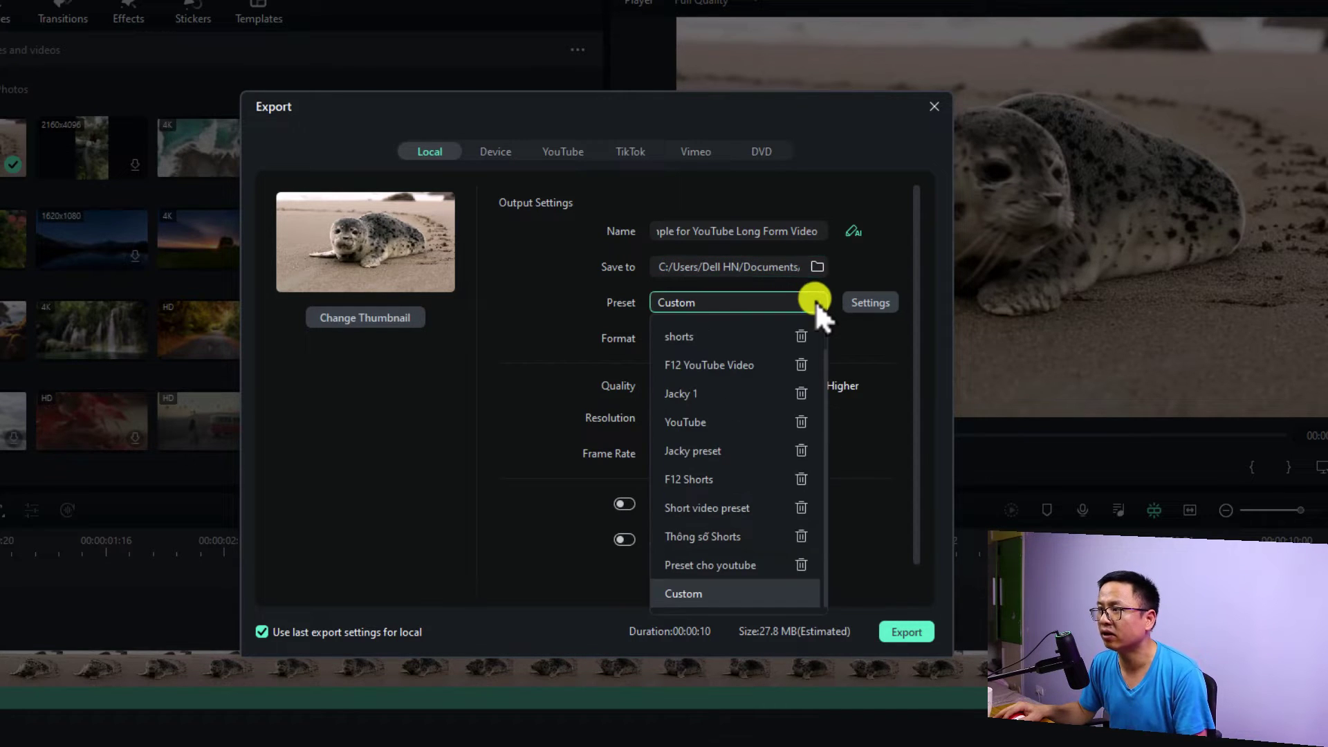
scroll(825, 392, "up", 1)
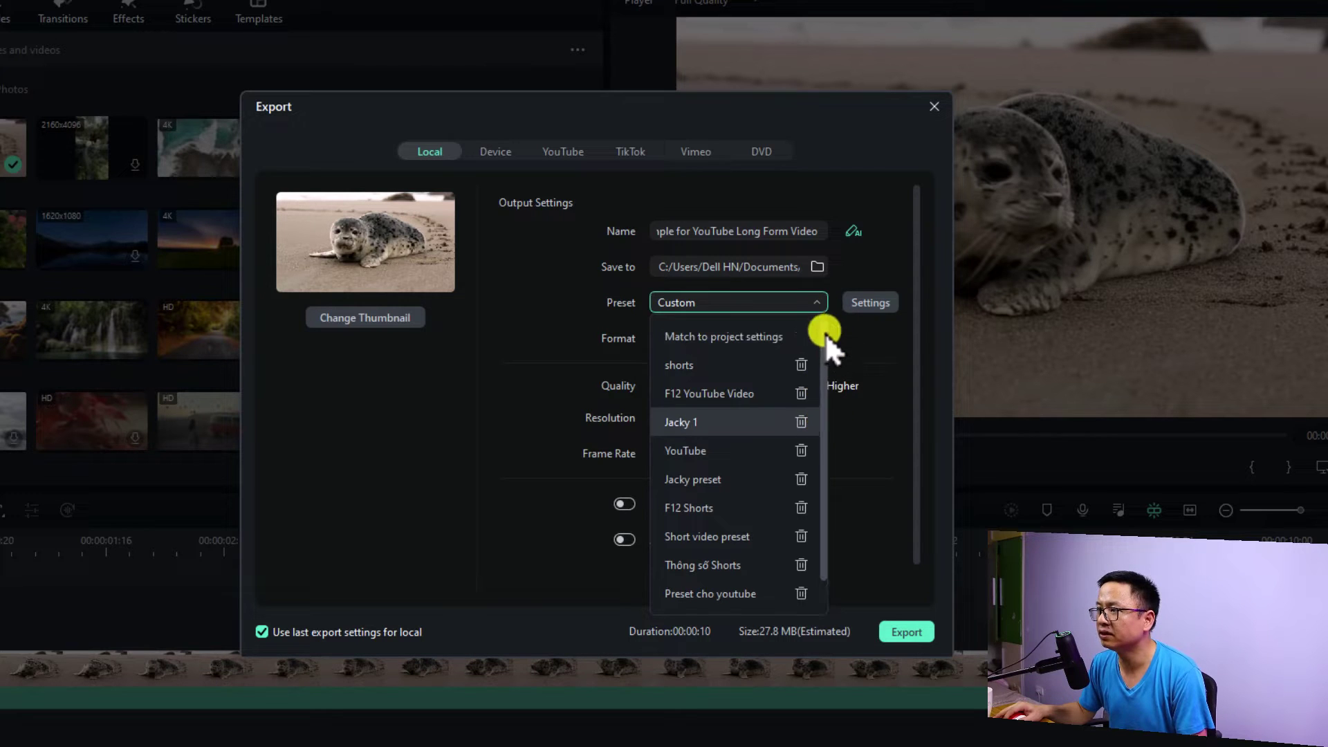
left_click(714, 339)
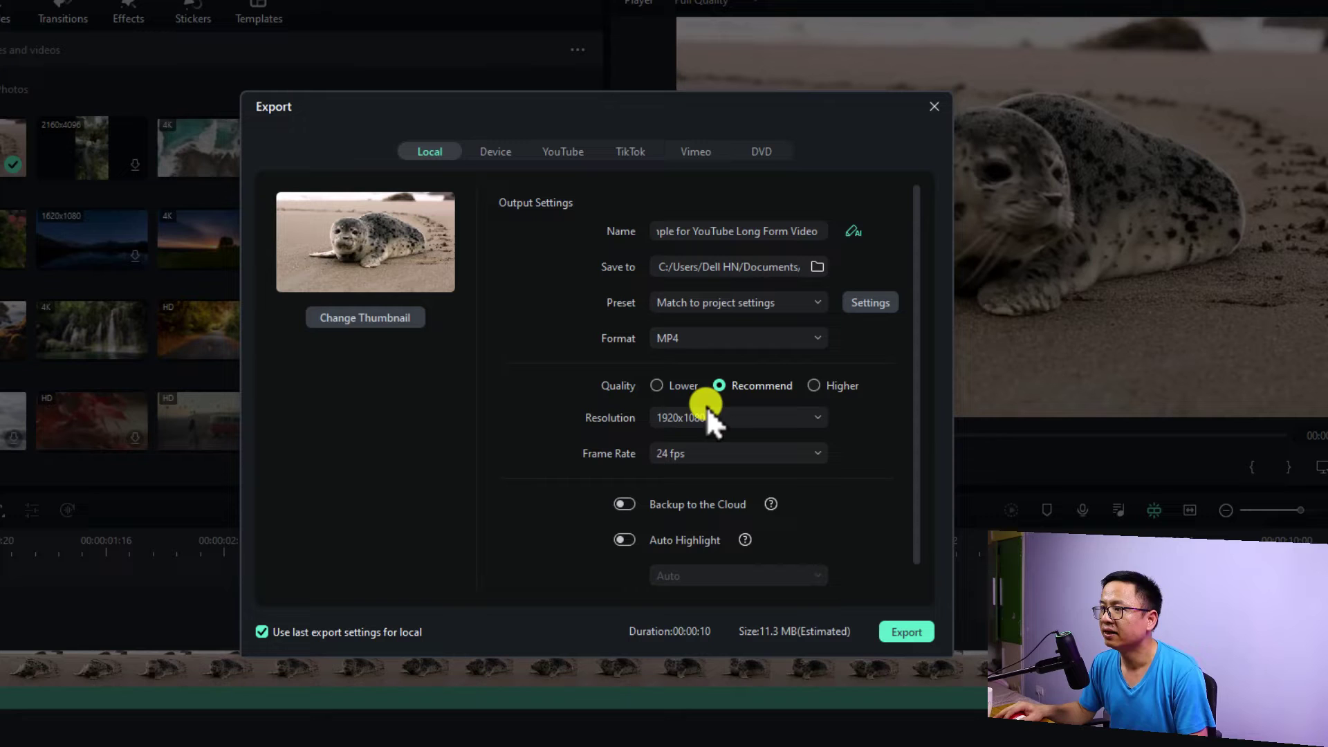
Set the export to constant bitrate (CBR) at 20000 kbps and apply the settings
left_click(869, 304)
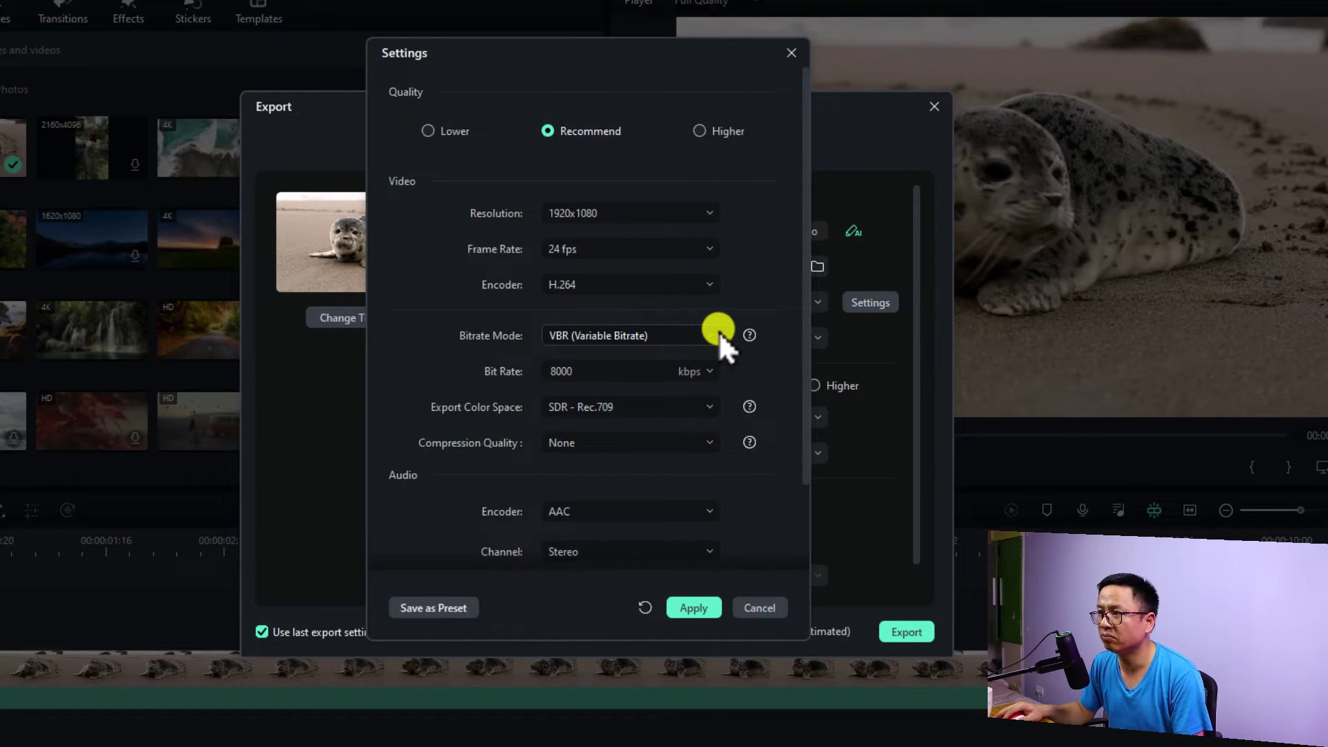
left_click(710, 335)
left_click(626, 395)
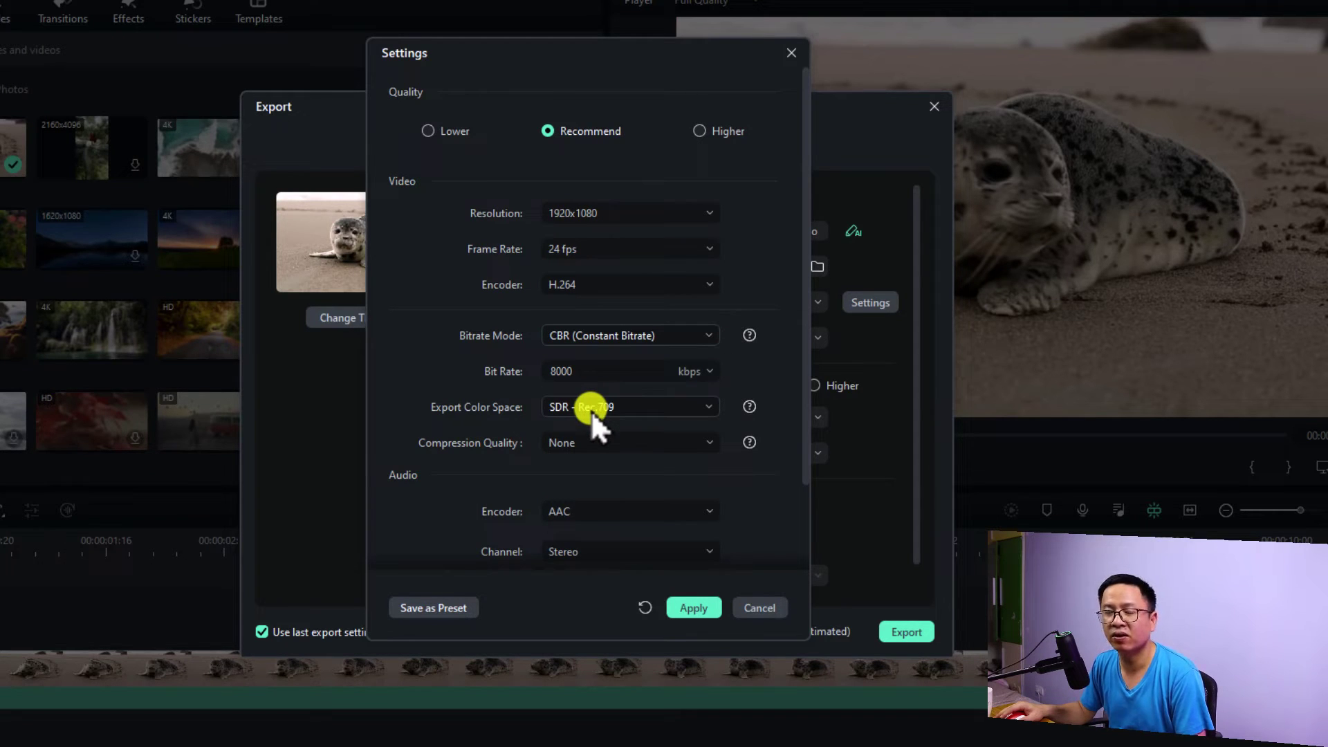
left_click(586, 364)
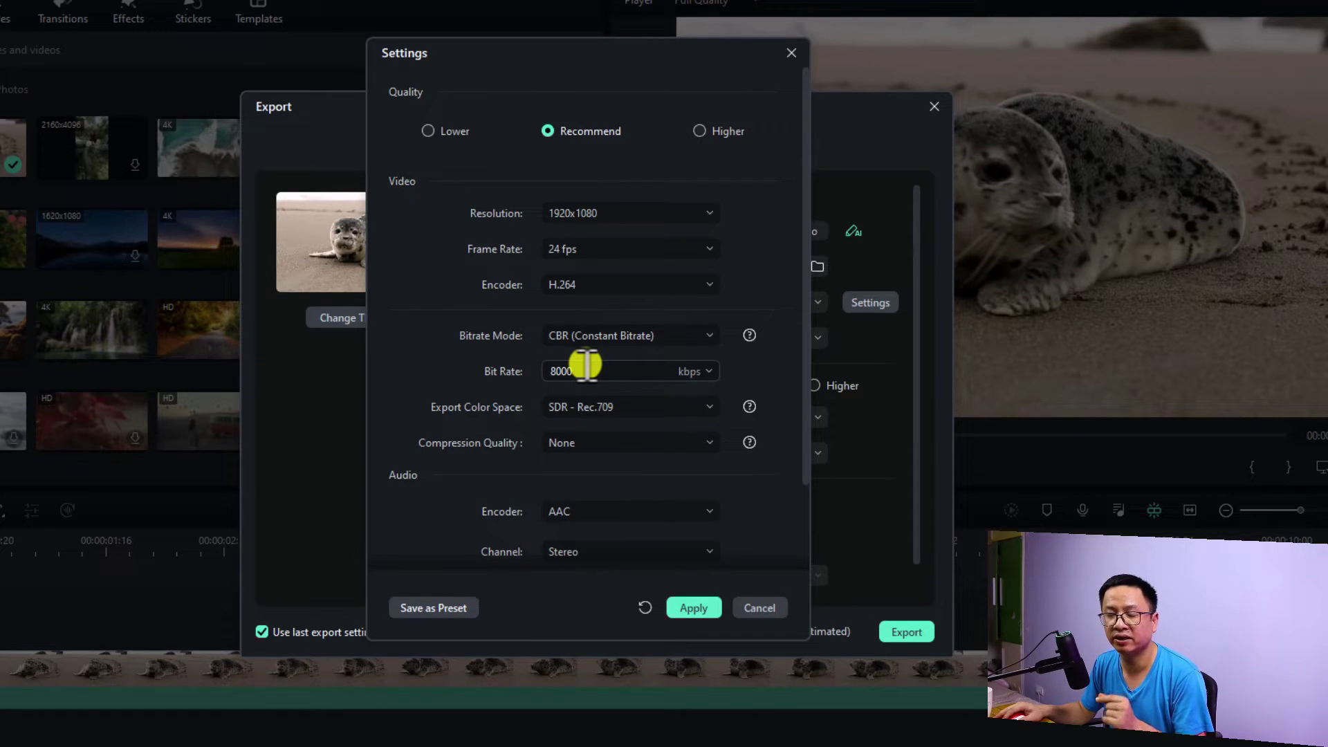
left_click(692, 373)
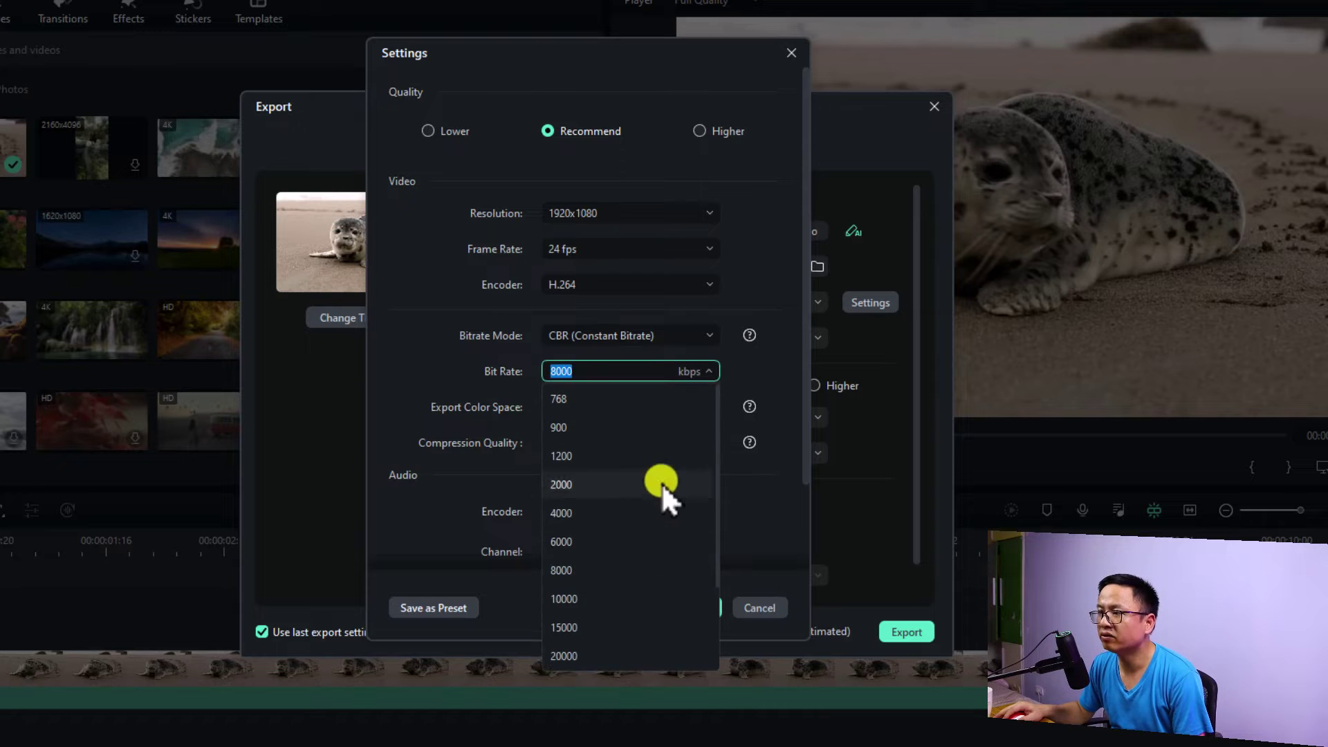
left_click(569, 651)
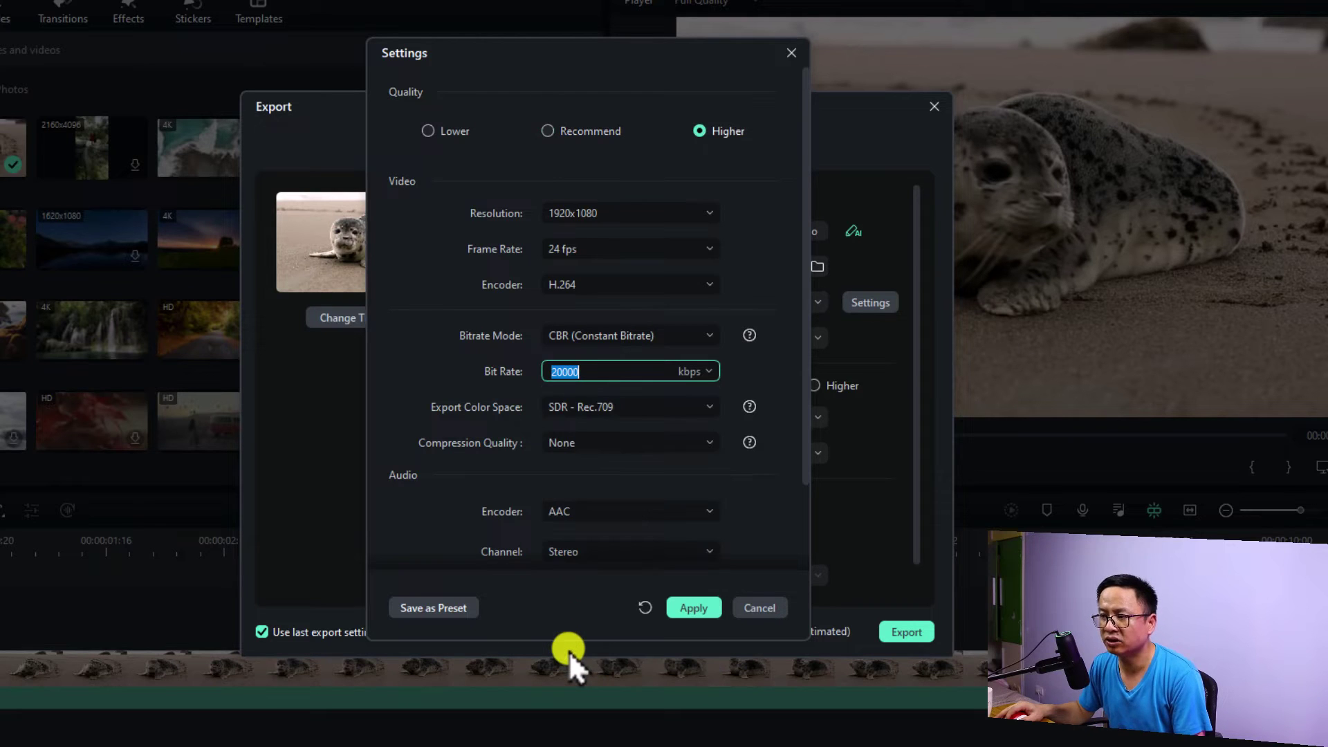
left_click(692, 608)
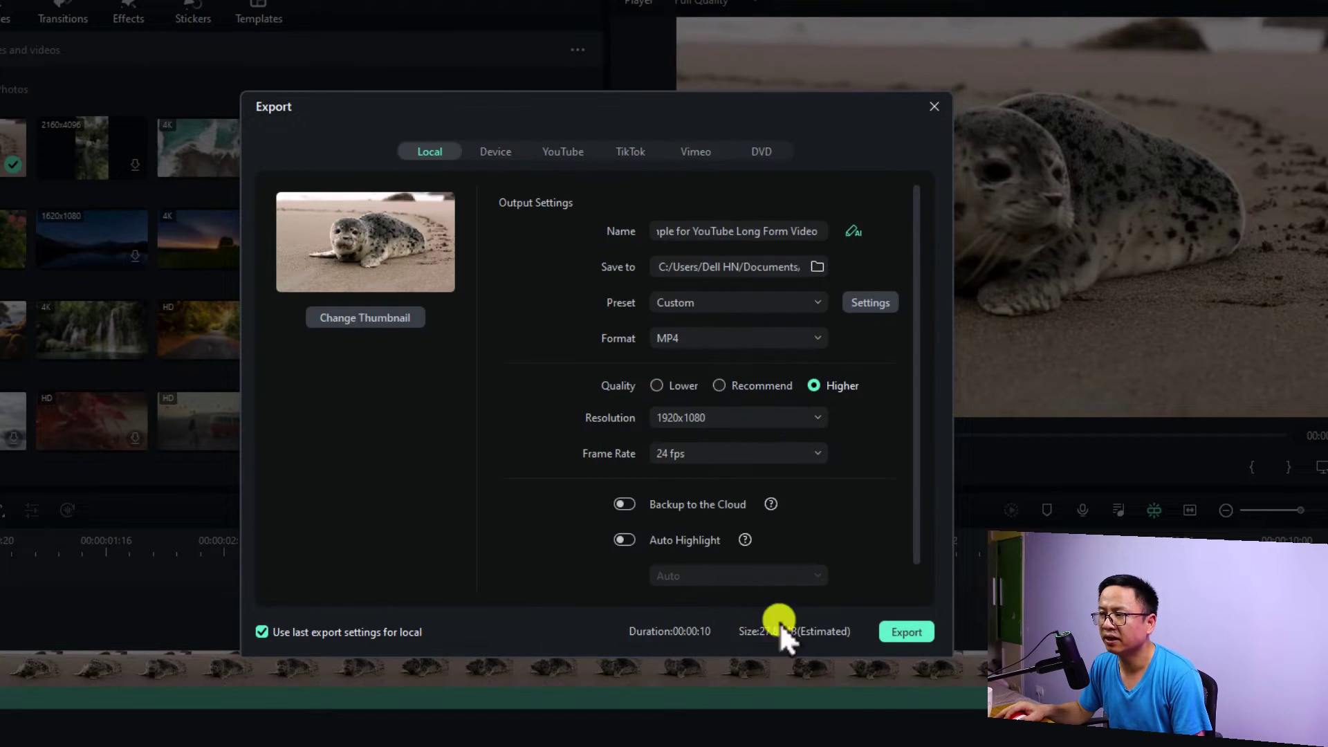
Export the video, then open the Output folder and play back the exported MP4
left_click(907, 632)
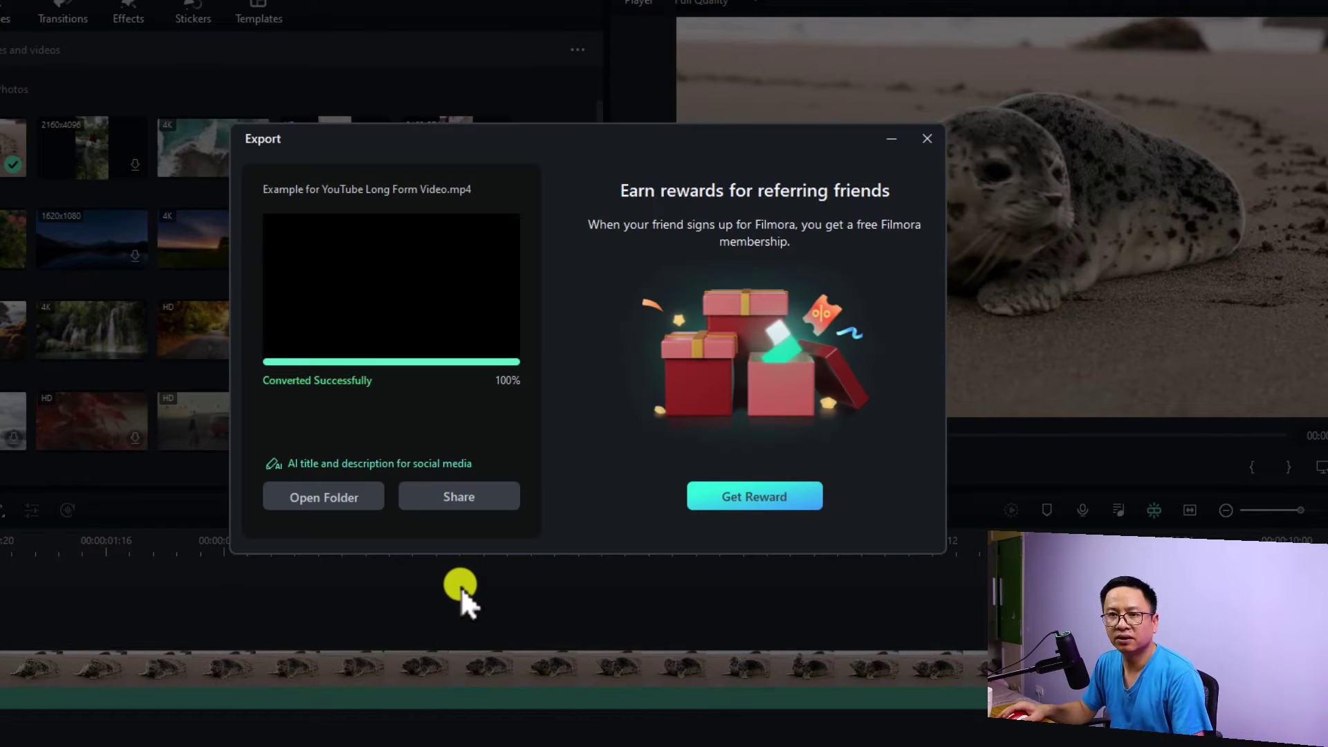
left_click(338, 496)
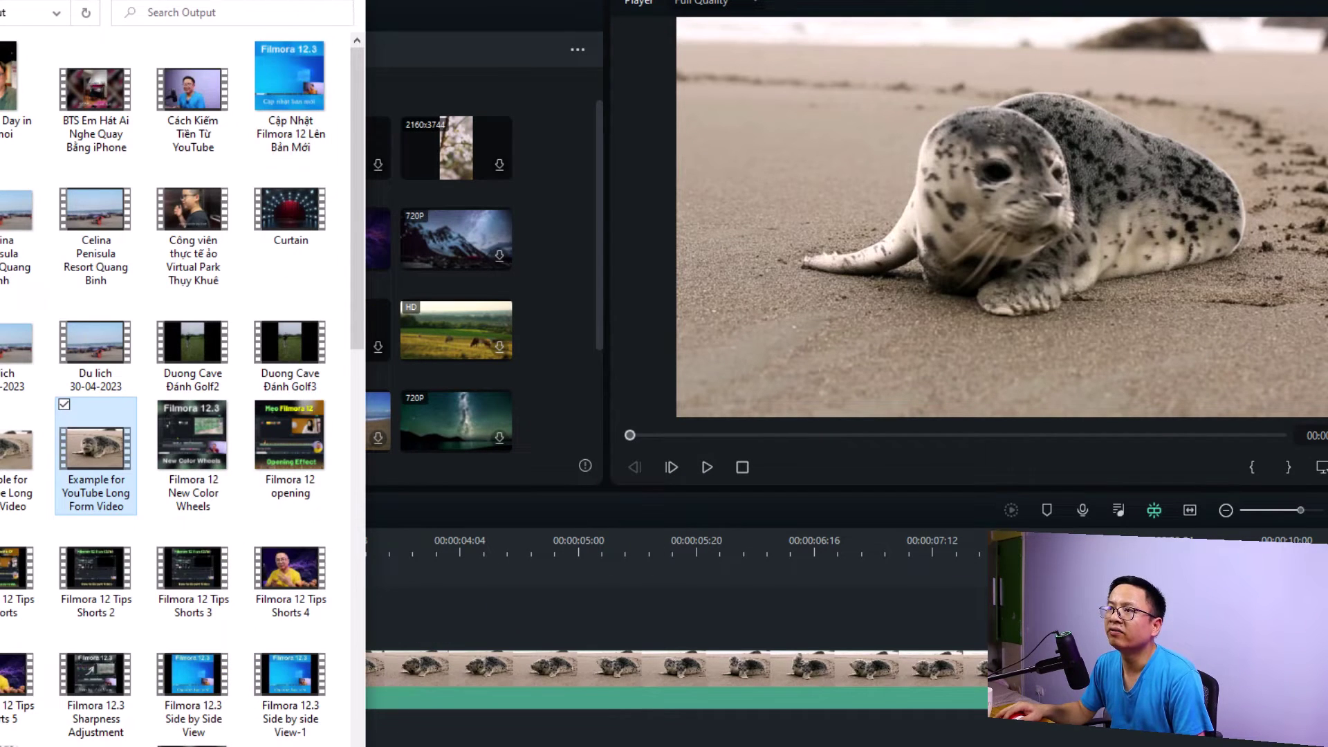
key("super+Up")
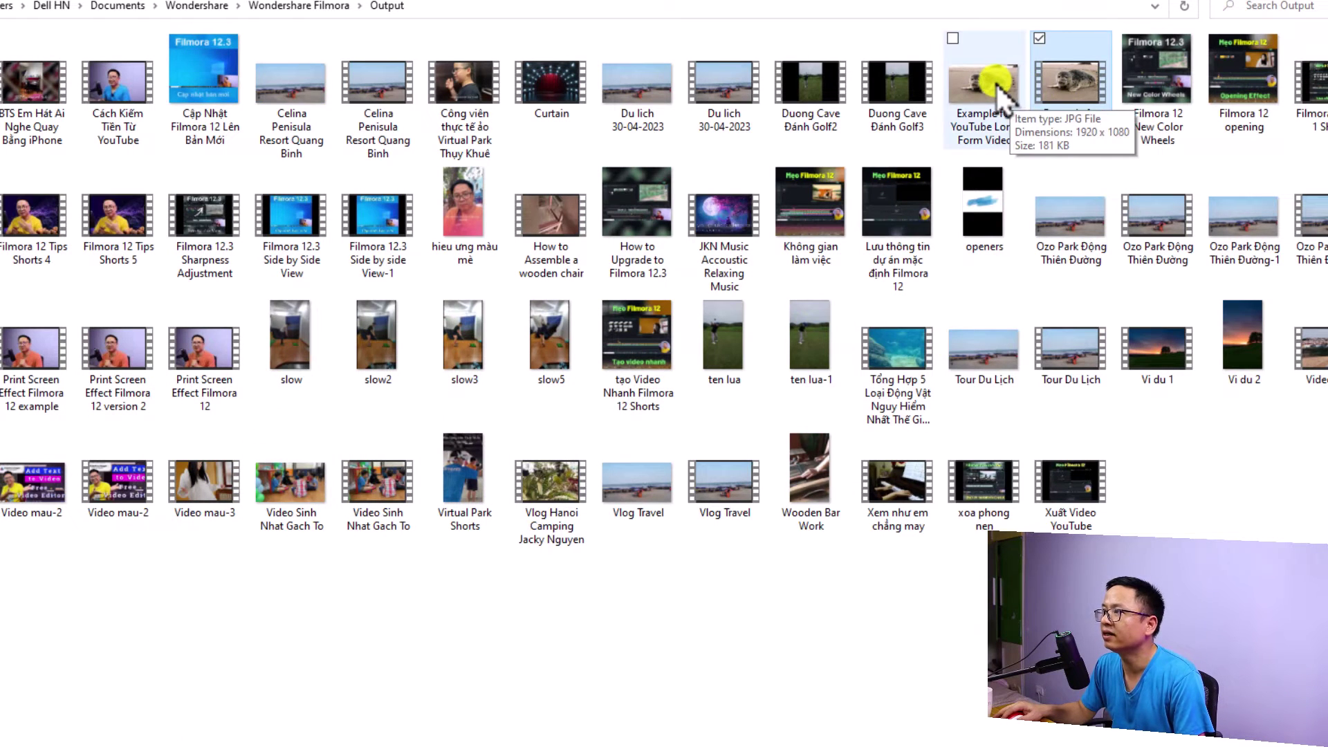
double_click(1065, 74)
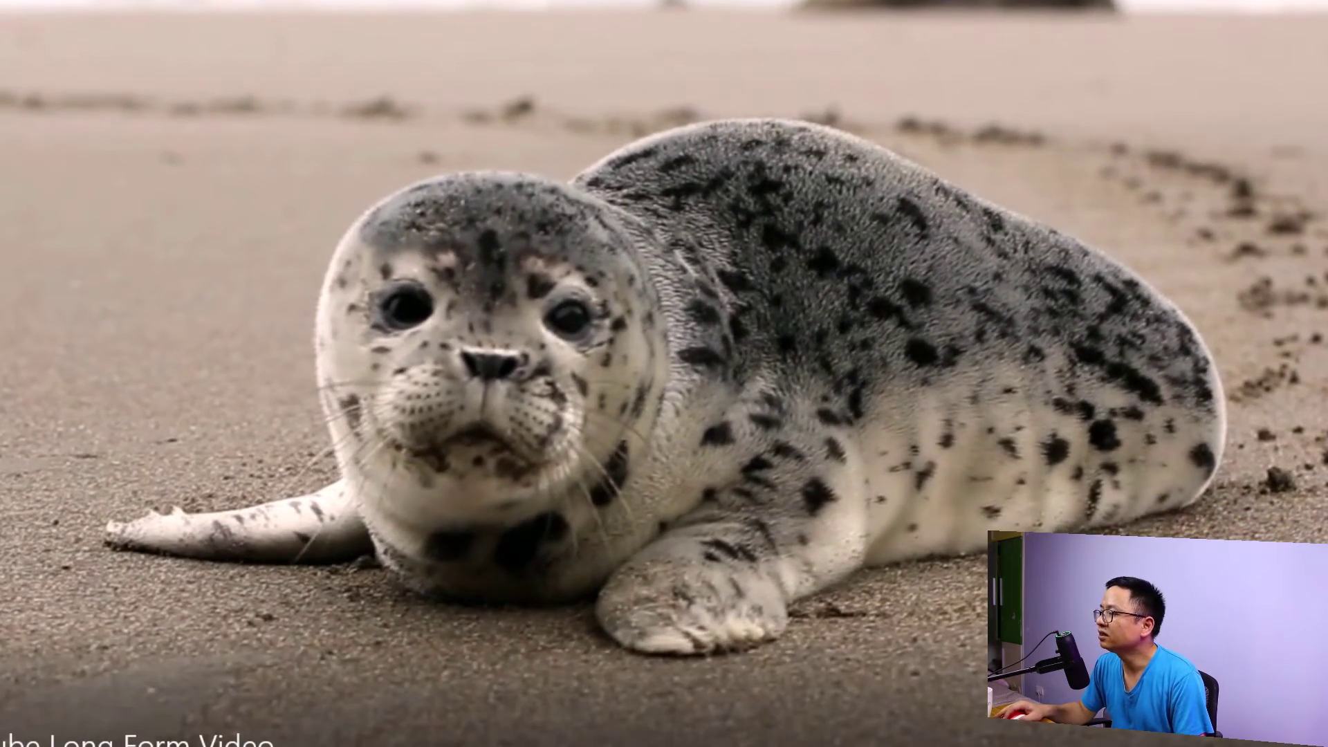
key("alt+F4")
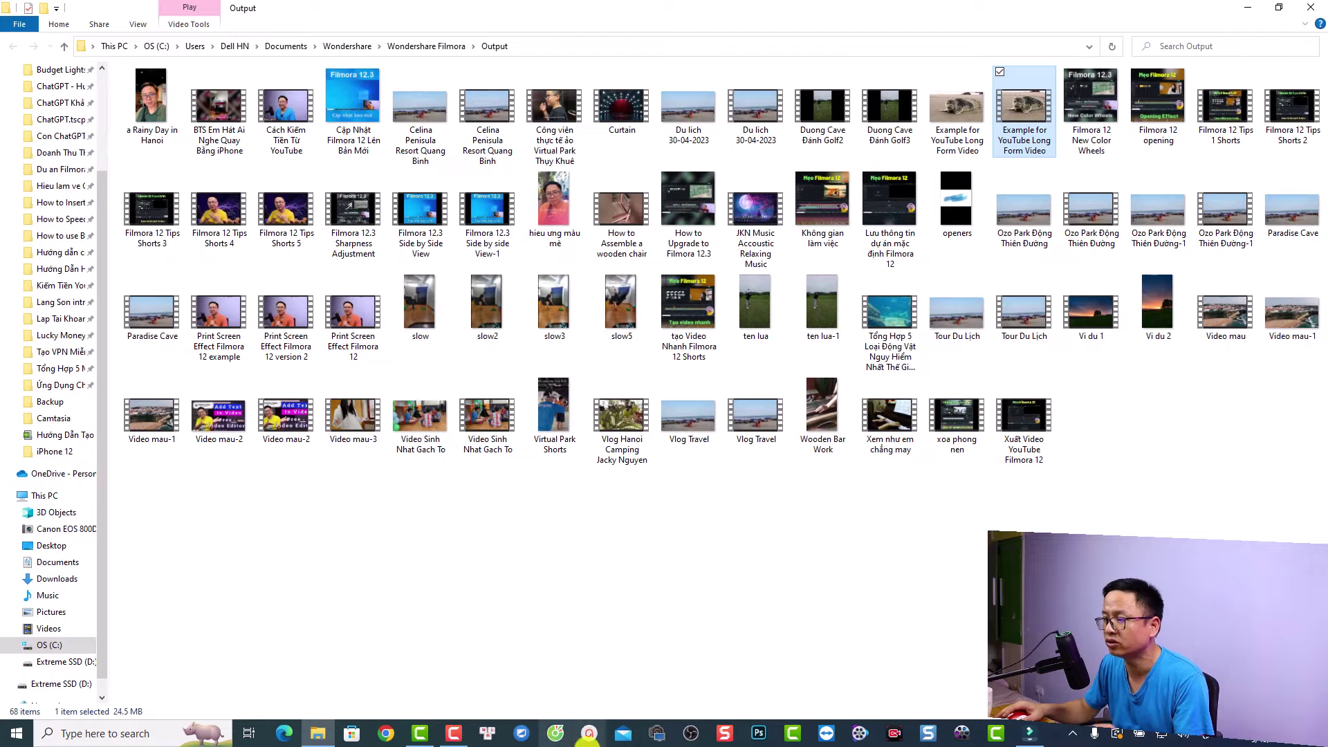
Return to Filmora and review the YouTube, TikTok, Vimeo and DVD export destinations
left_click(1029, 735)
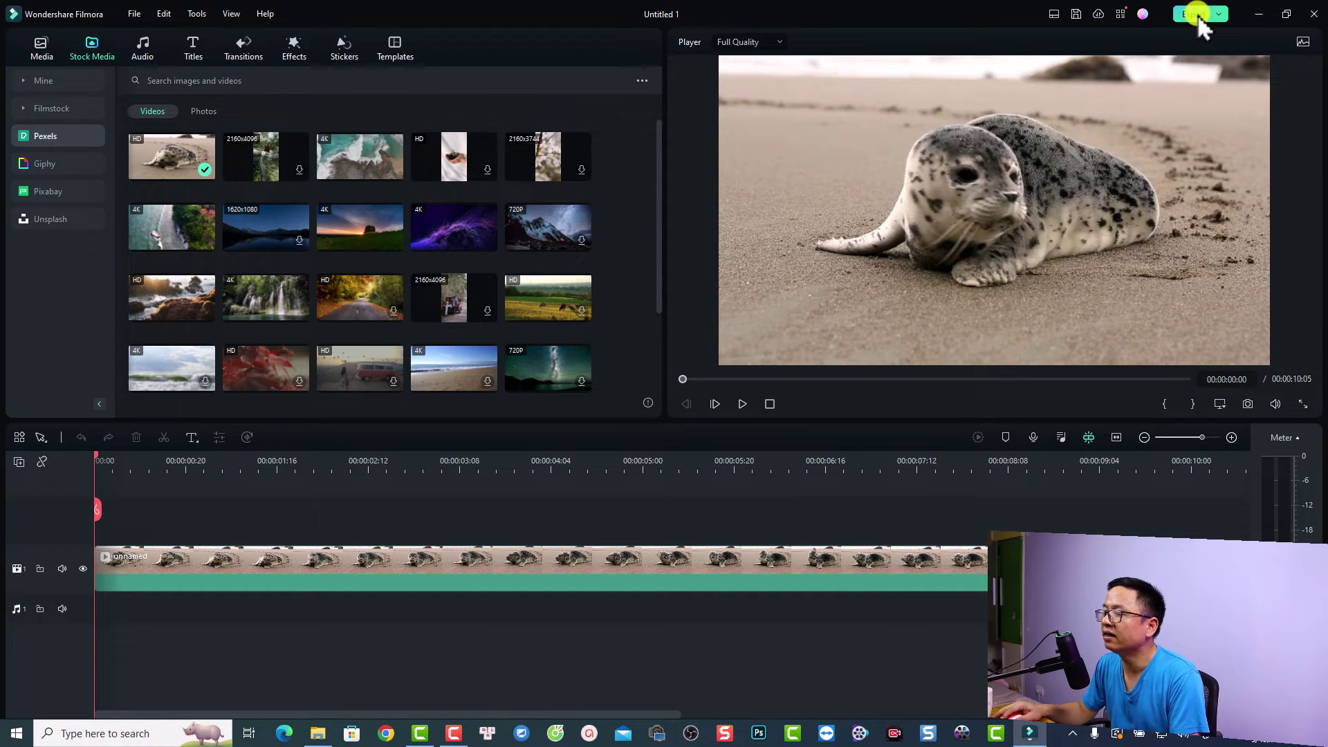
key("ctrl+e")
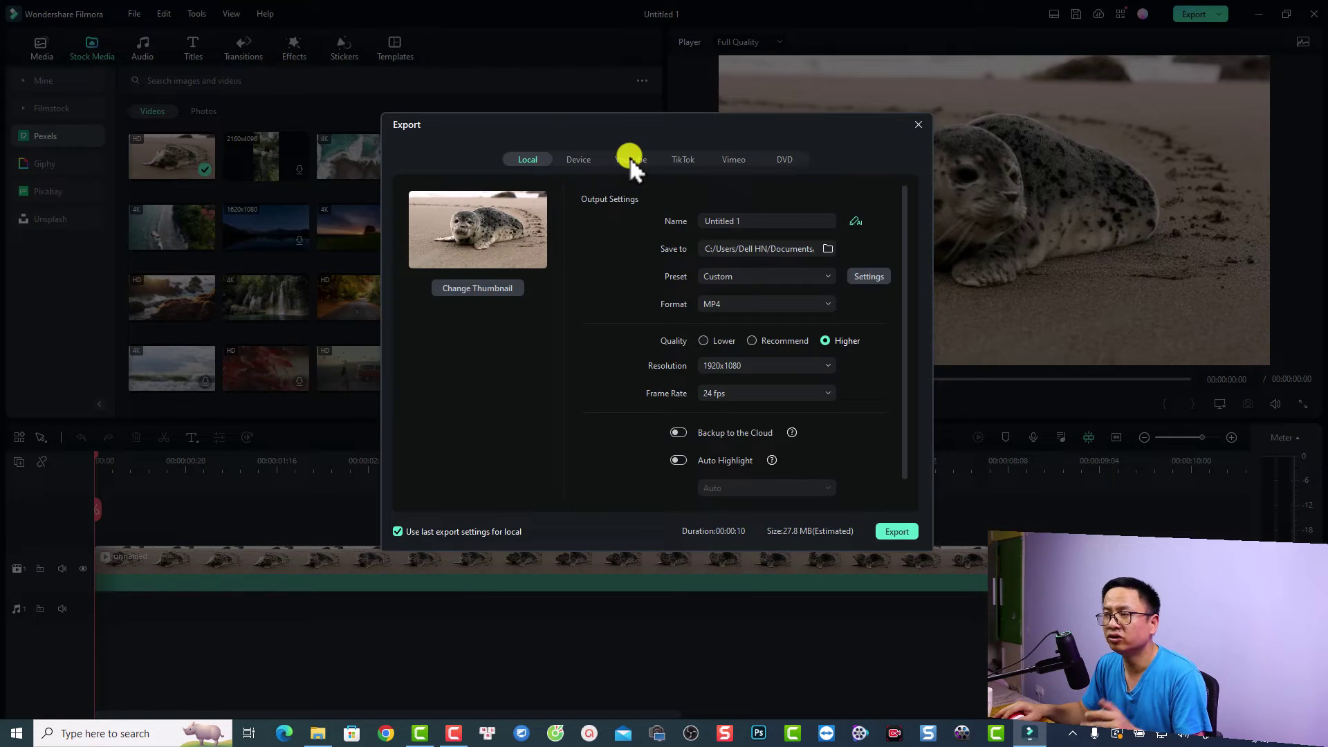
left_click(629, 159)
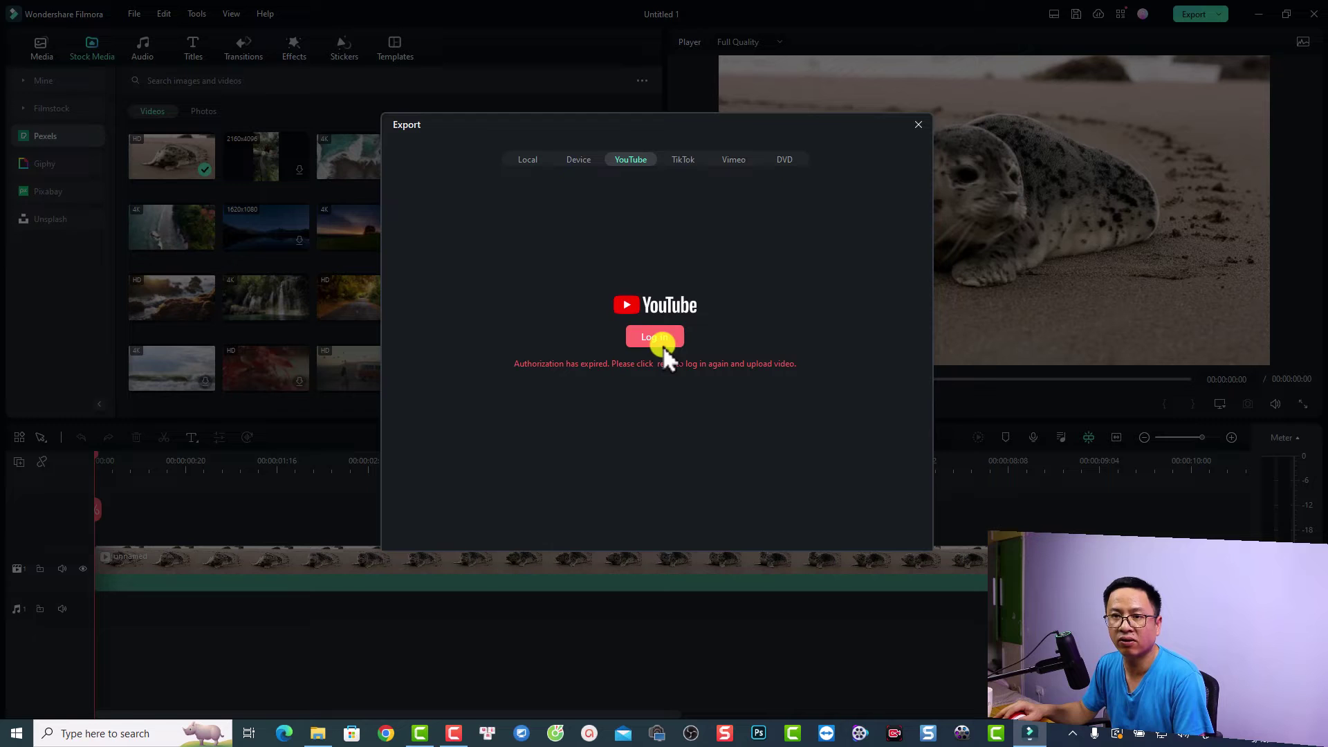
left_click(682, 159)
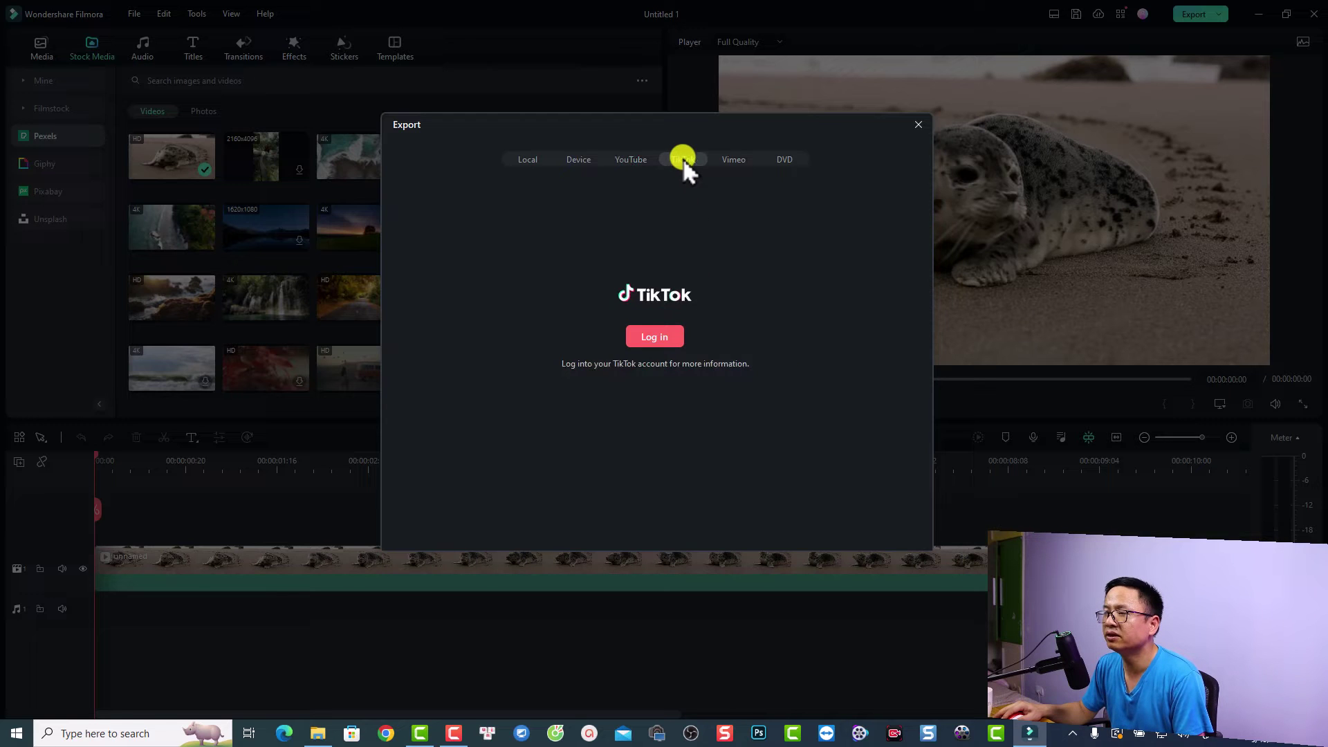
left_click(737, 160)
left_click(781, 157)
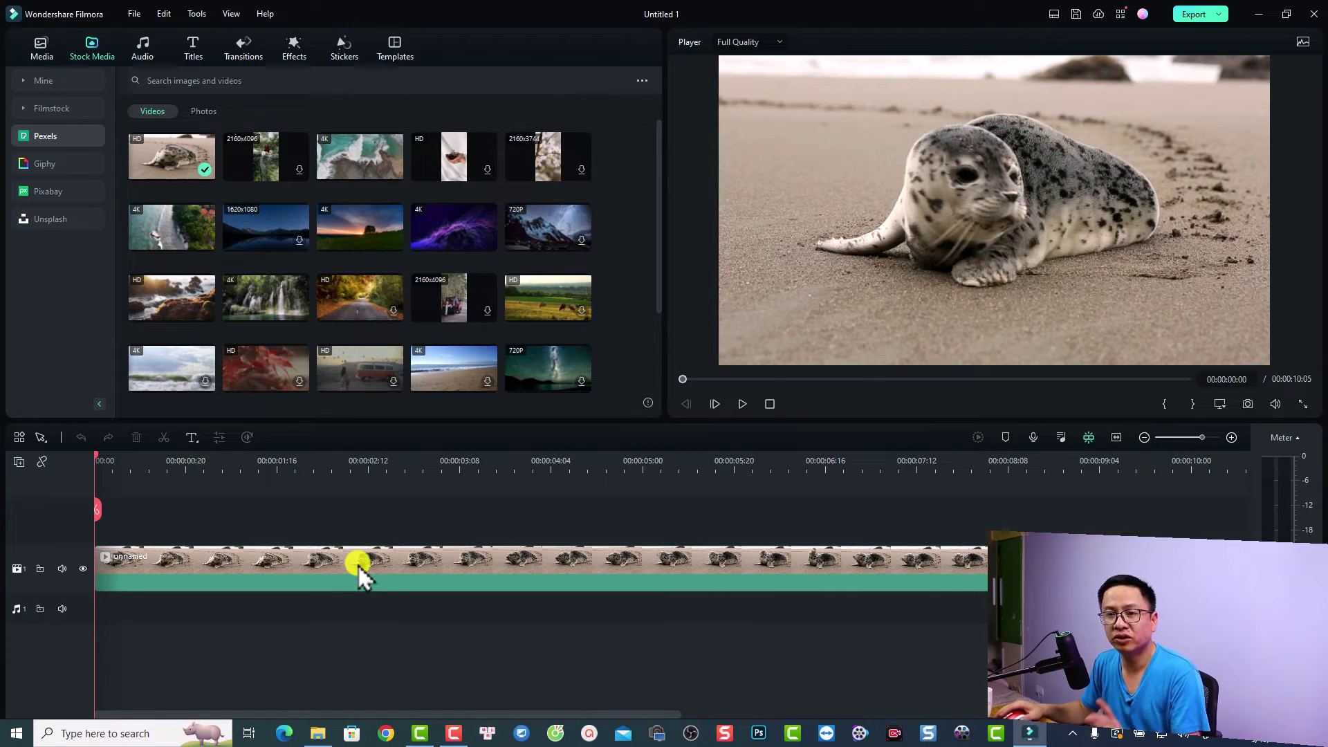
Reopen Project Settings from the player display menu, showing 16:9 at 1920x1080
left_click(1218, 407)
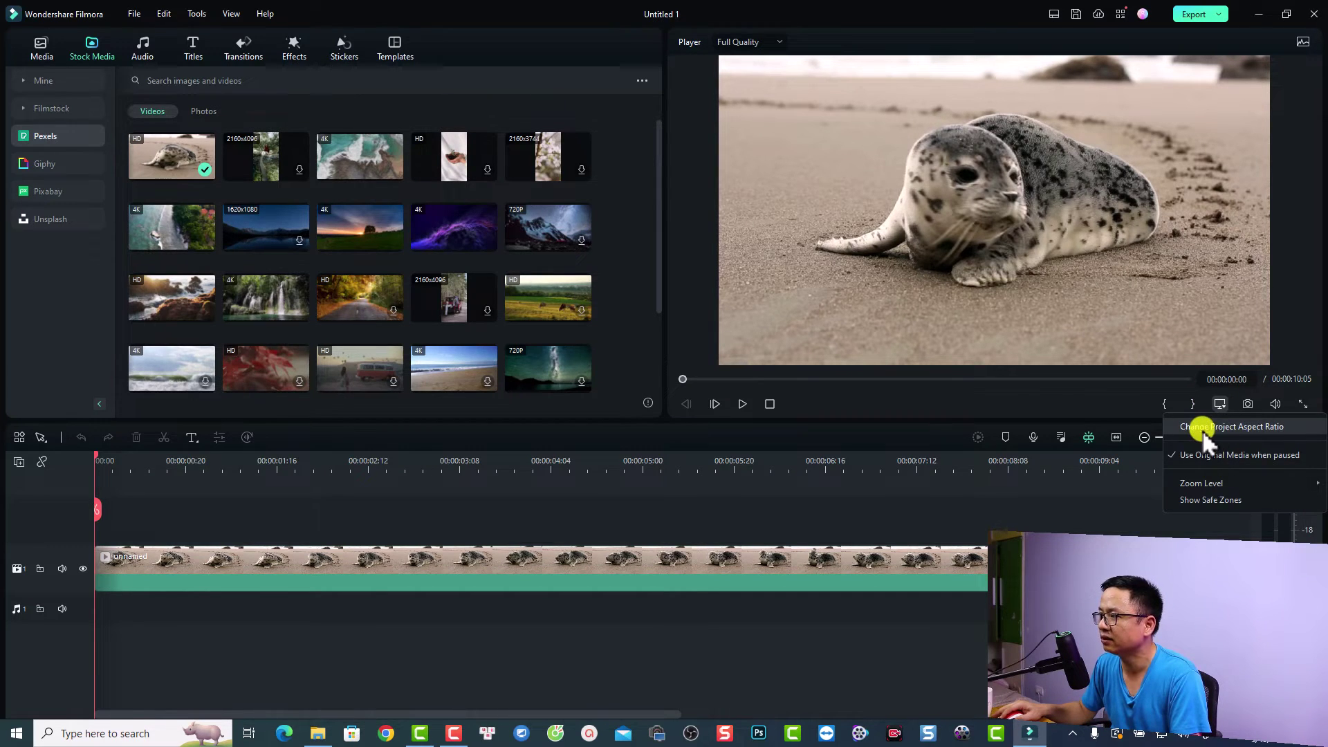
left_click(1202, 427)
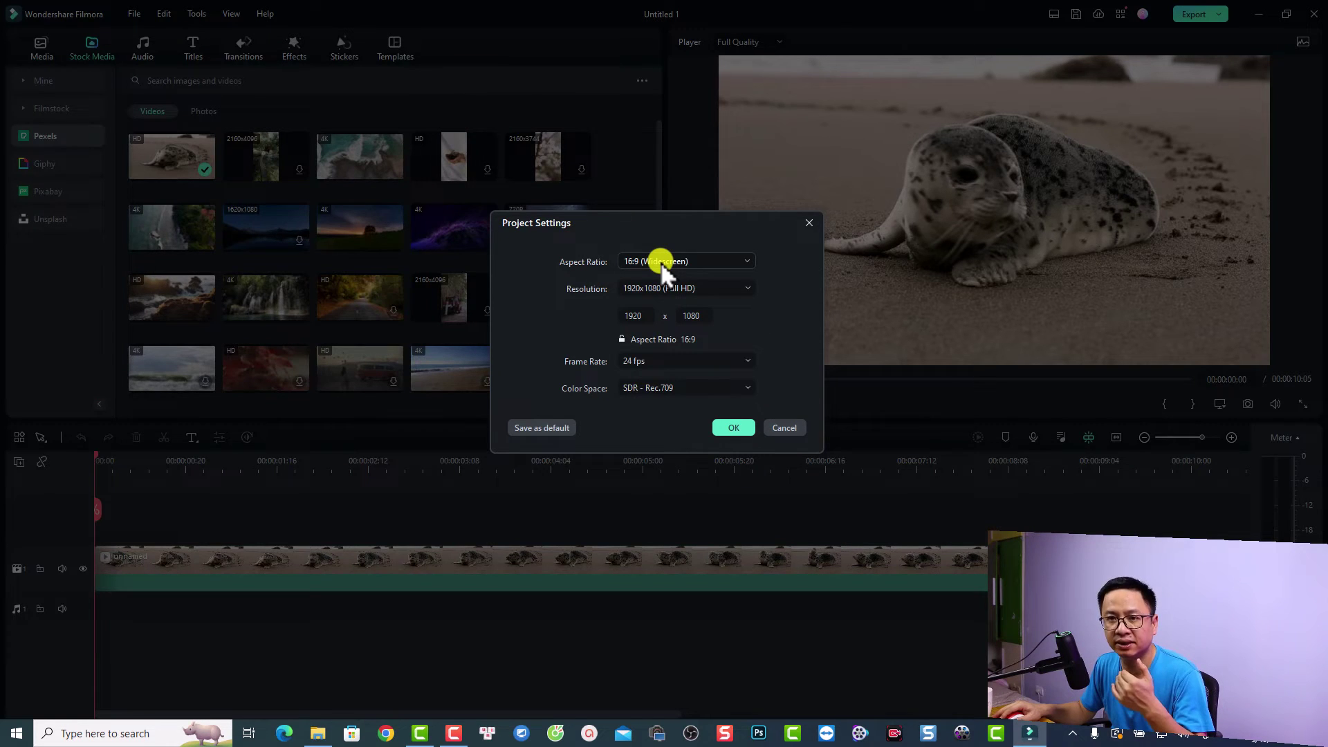
Switch the project aspect ratio to 9:16 portrait and select the seal clip on the timeline
left_click(662, 263)
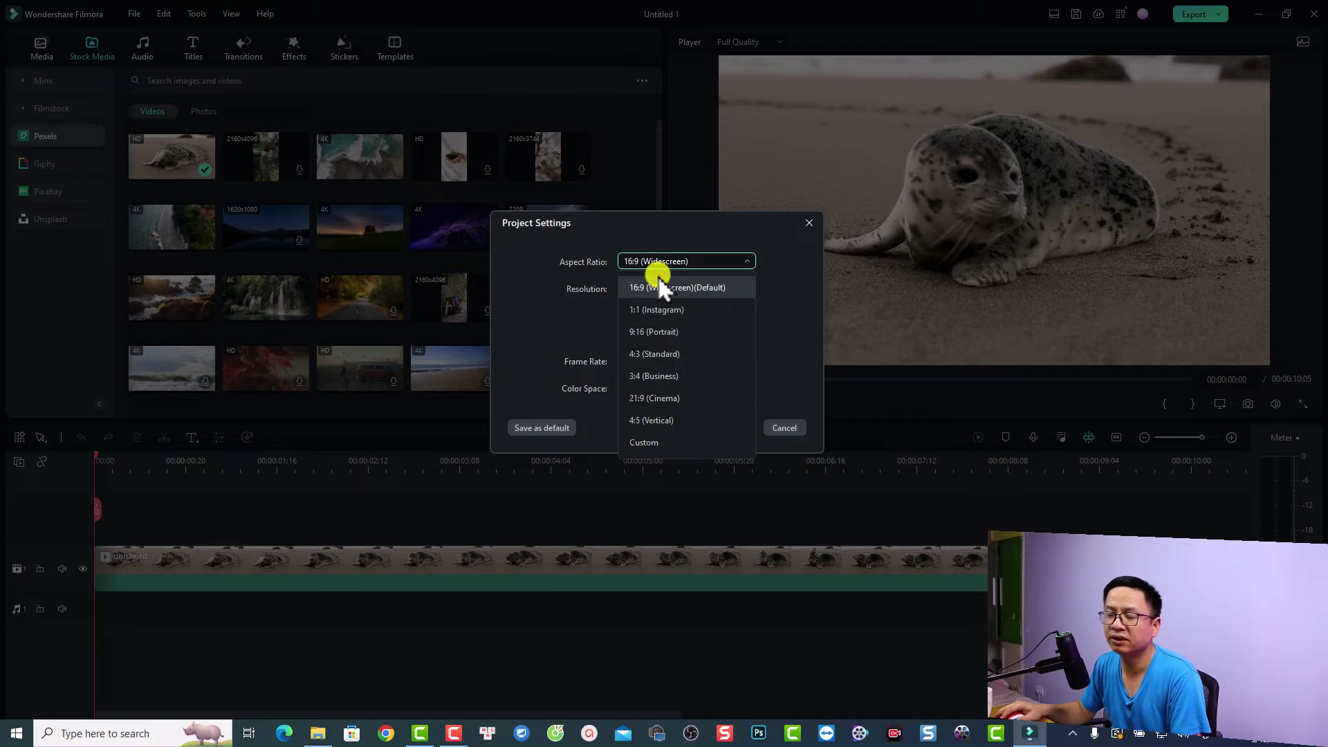
left_click(641, 331)
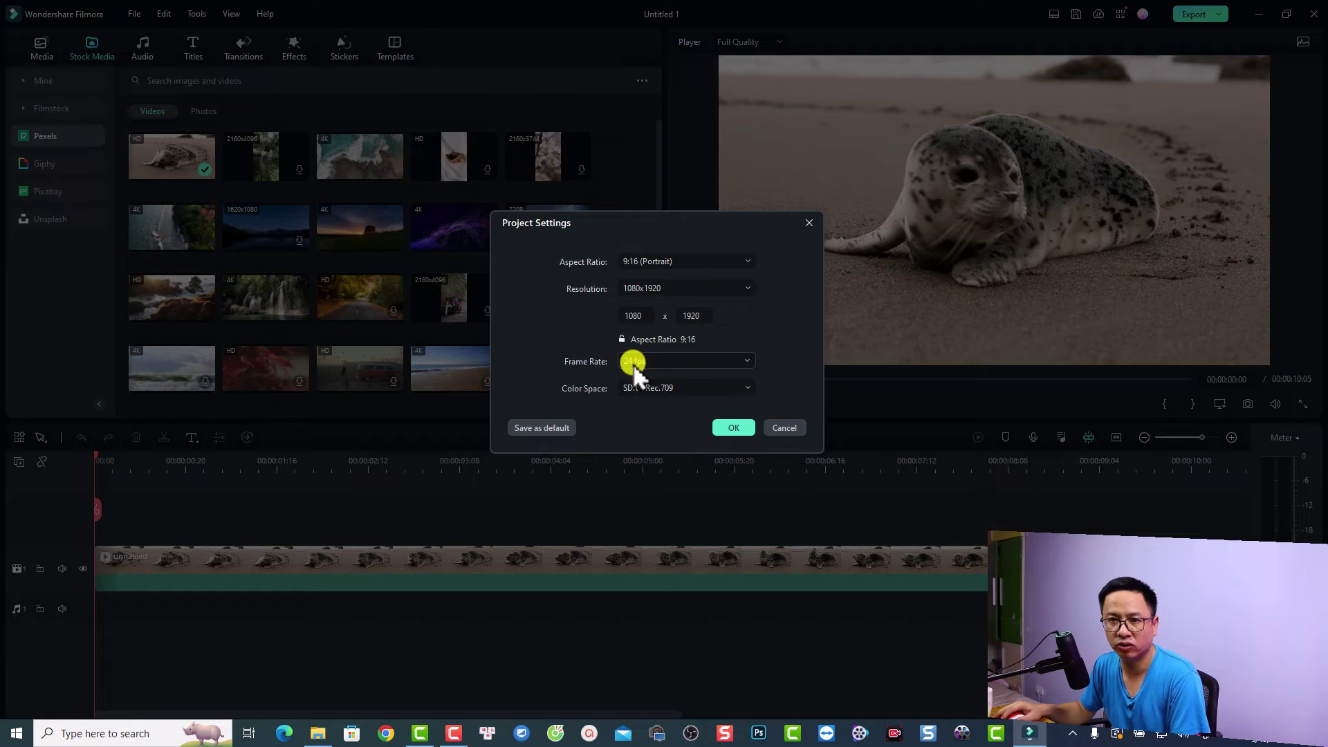
left_click(724, 432)
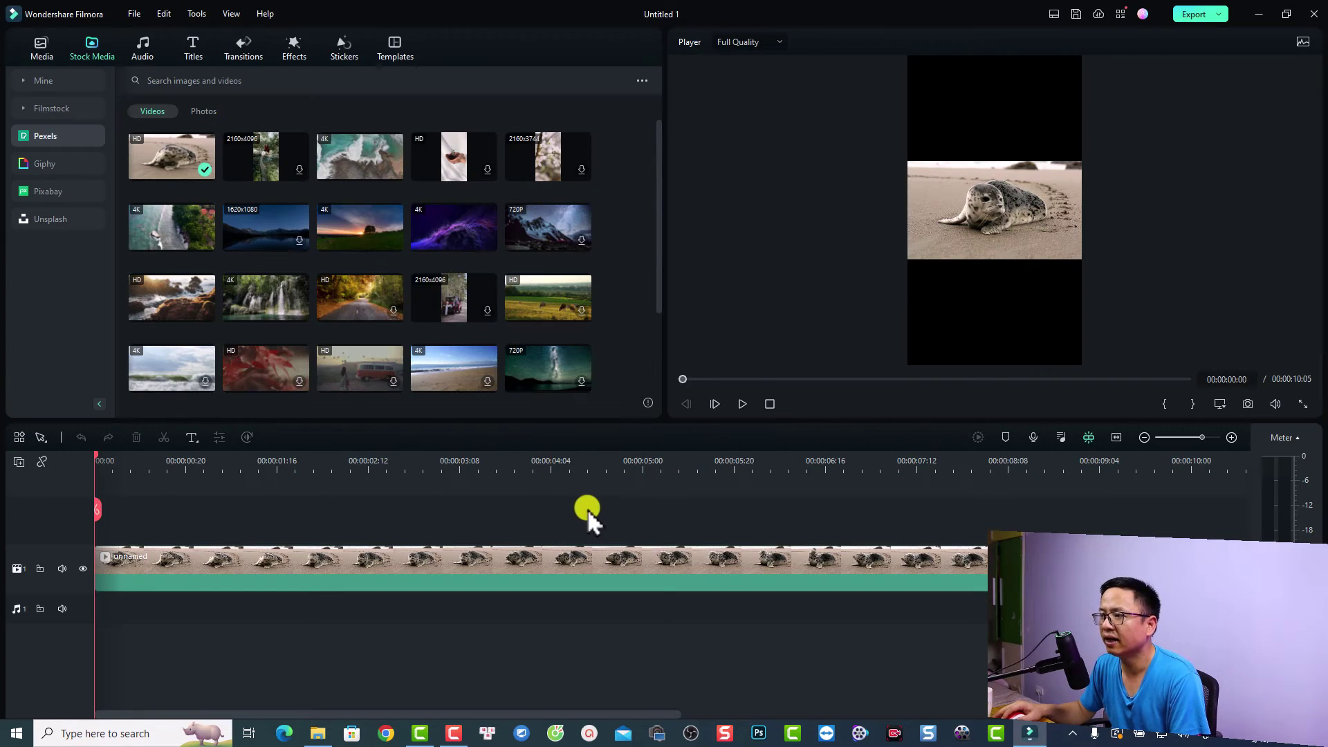
left_click(366, 562)
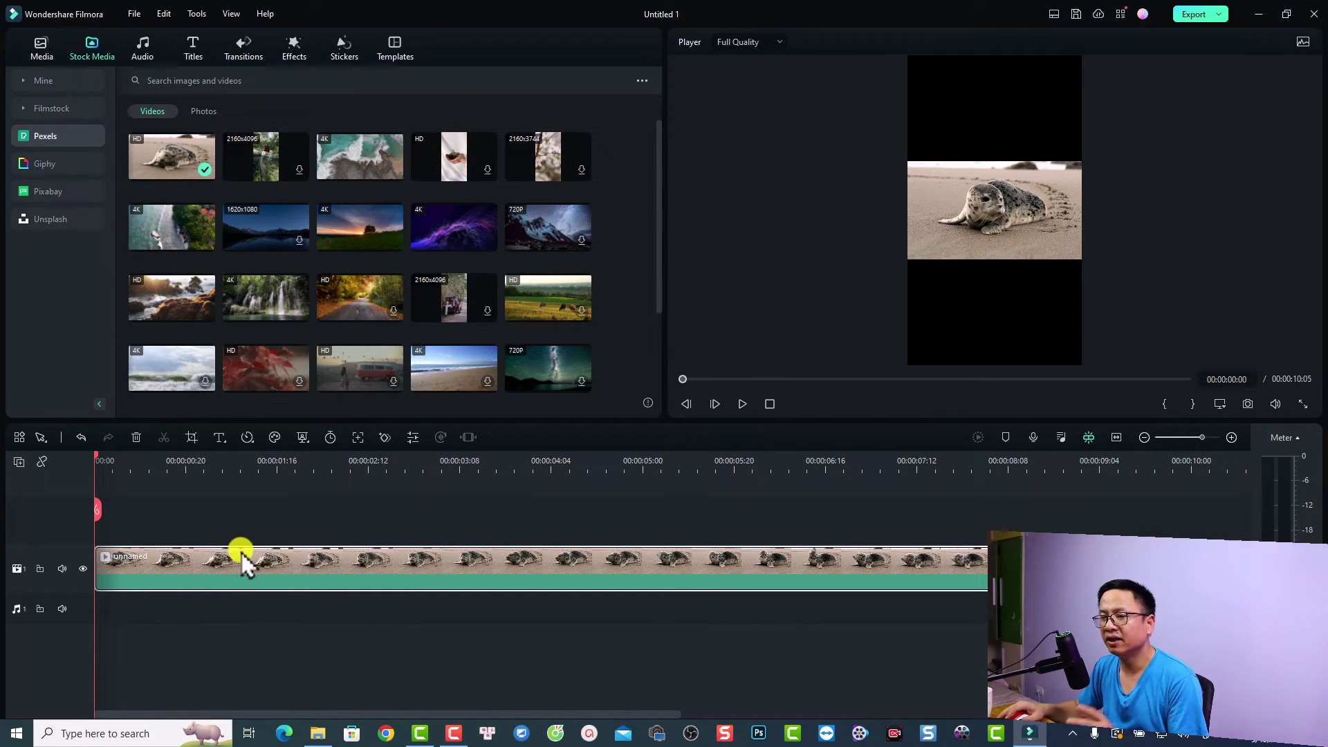
Crop the seal clip to fit the portrait frame and set a later frame as export thumbnail
right_click(178, 569)
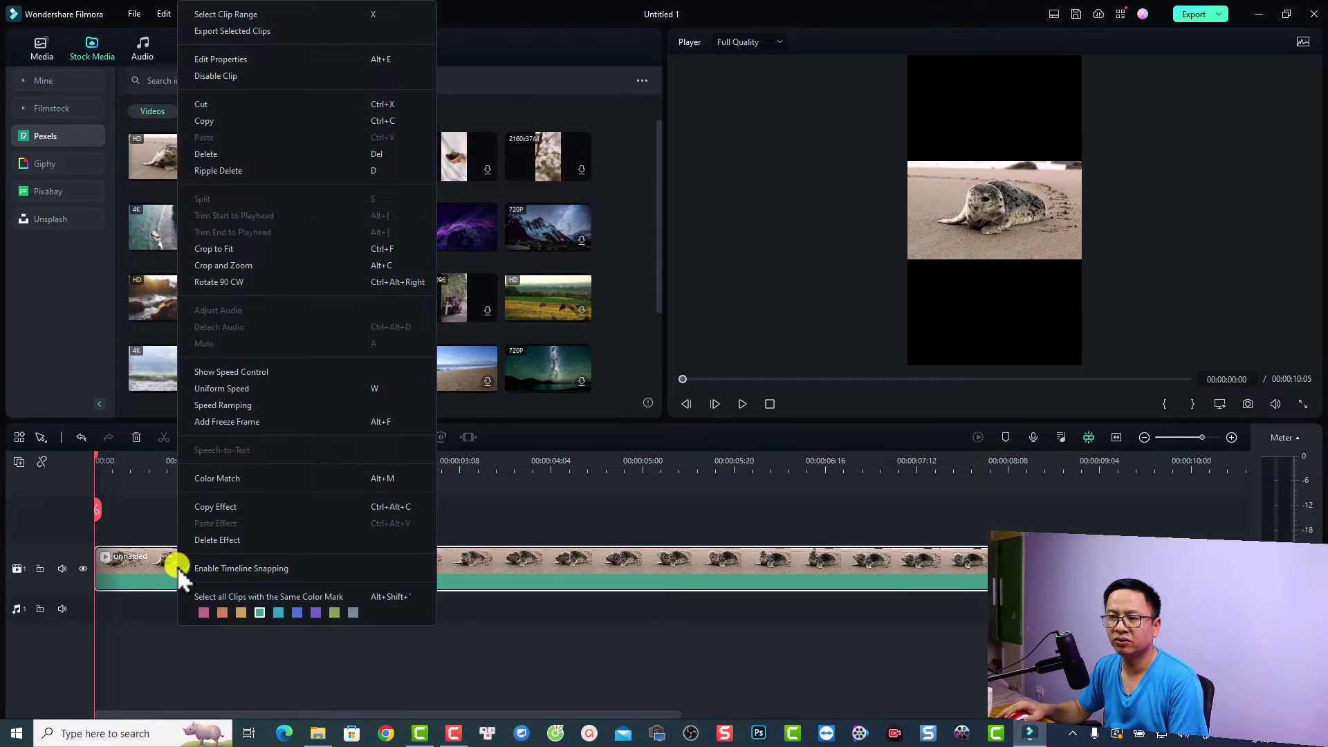
left_click(201, 248)
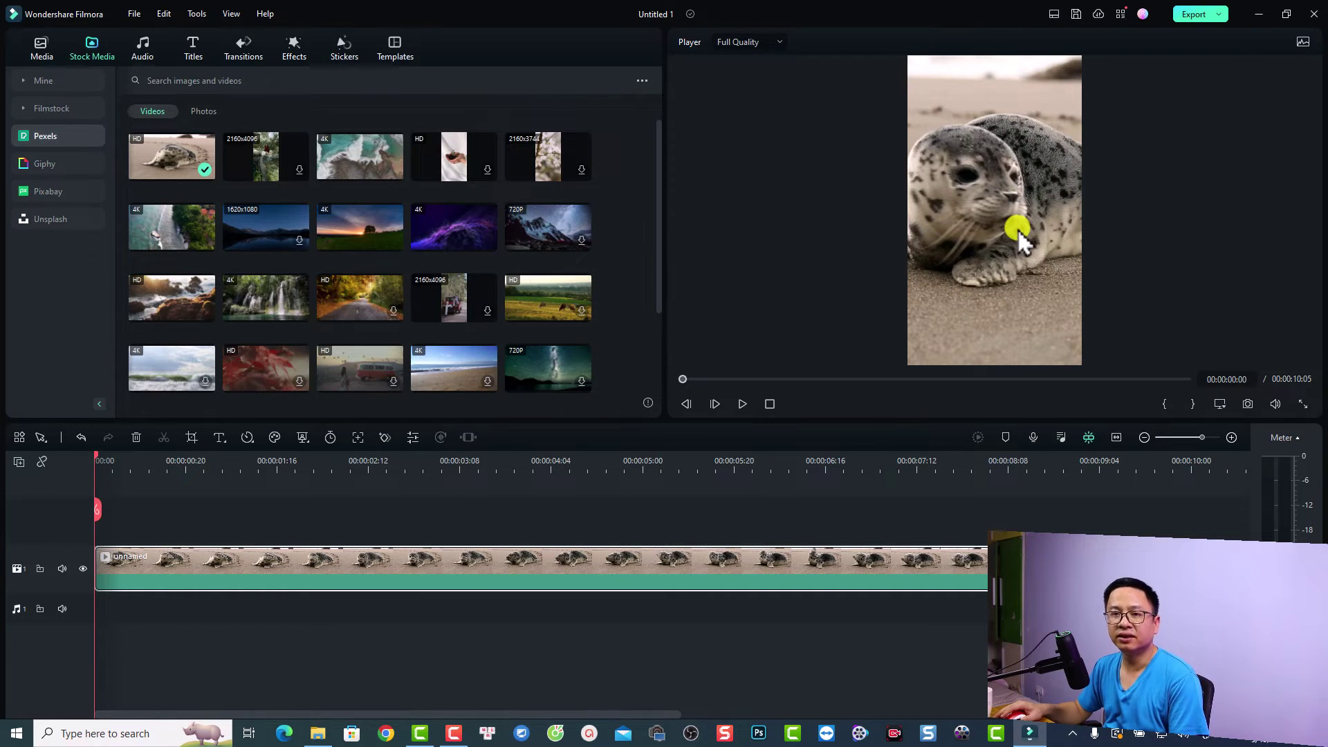
left_click(1197, 14)
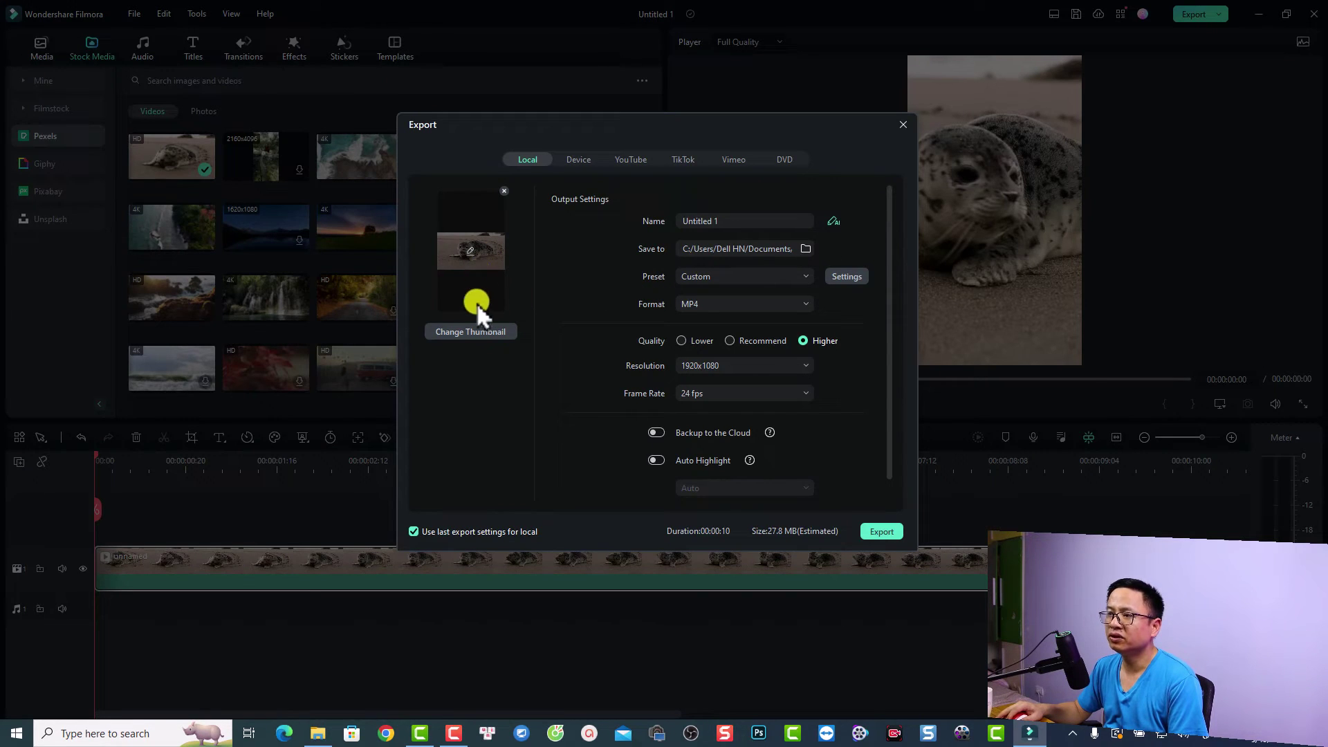
left_click(467, 330)
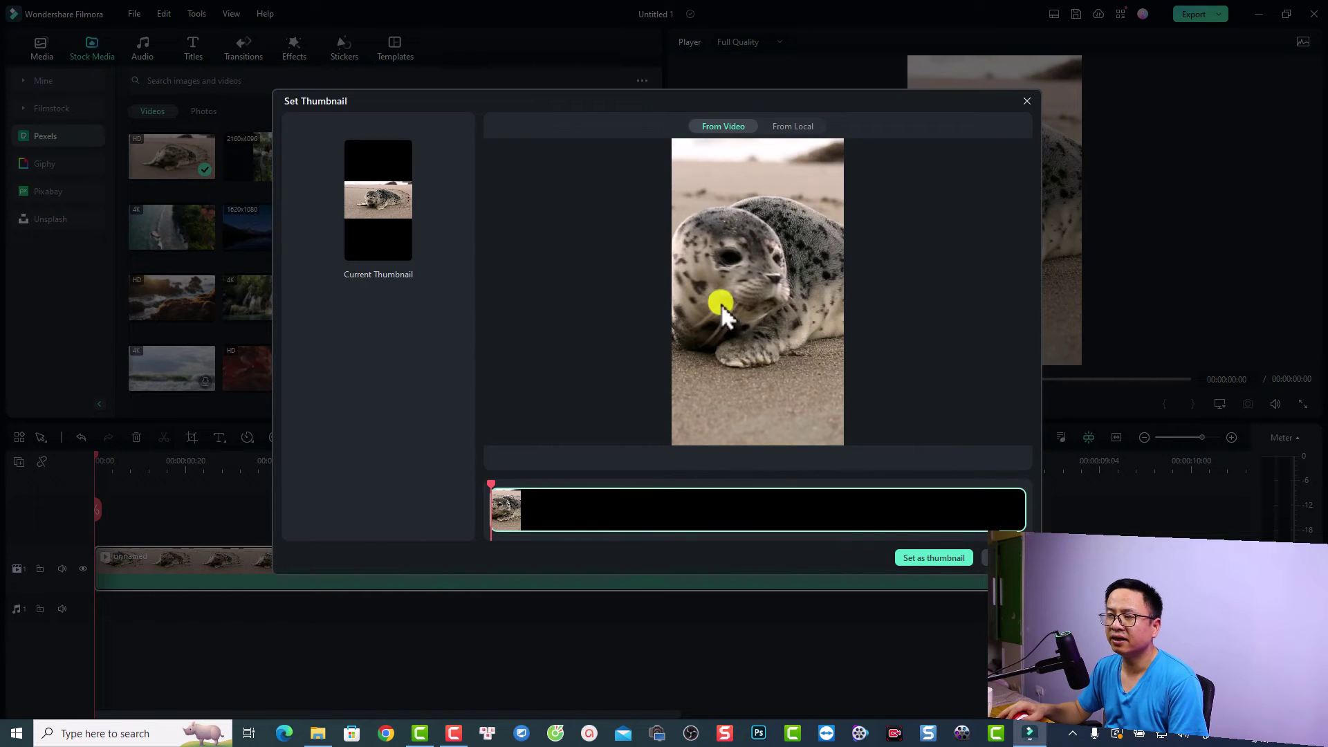
left_click(656, 490)
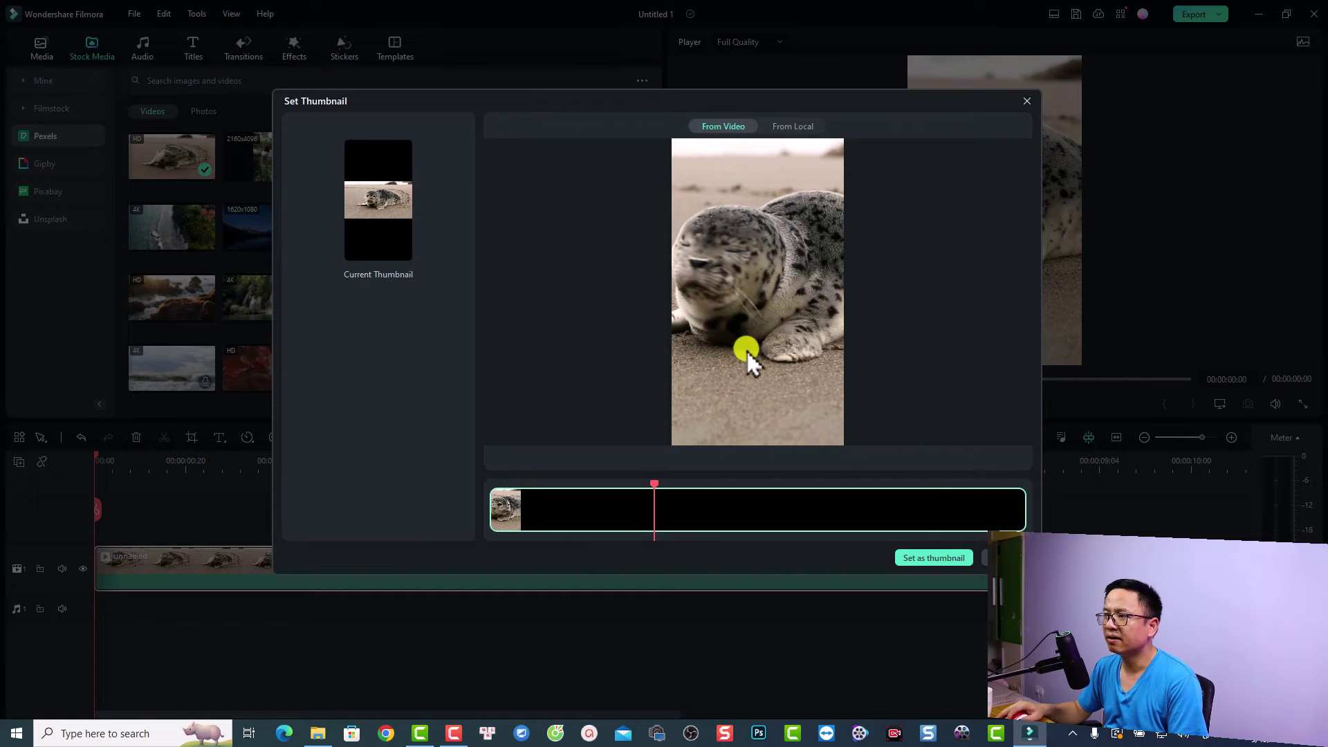
left_click(934, 557)
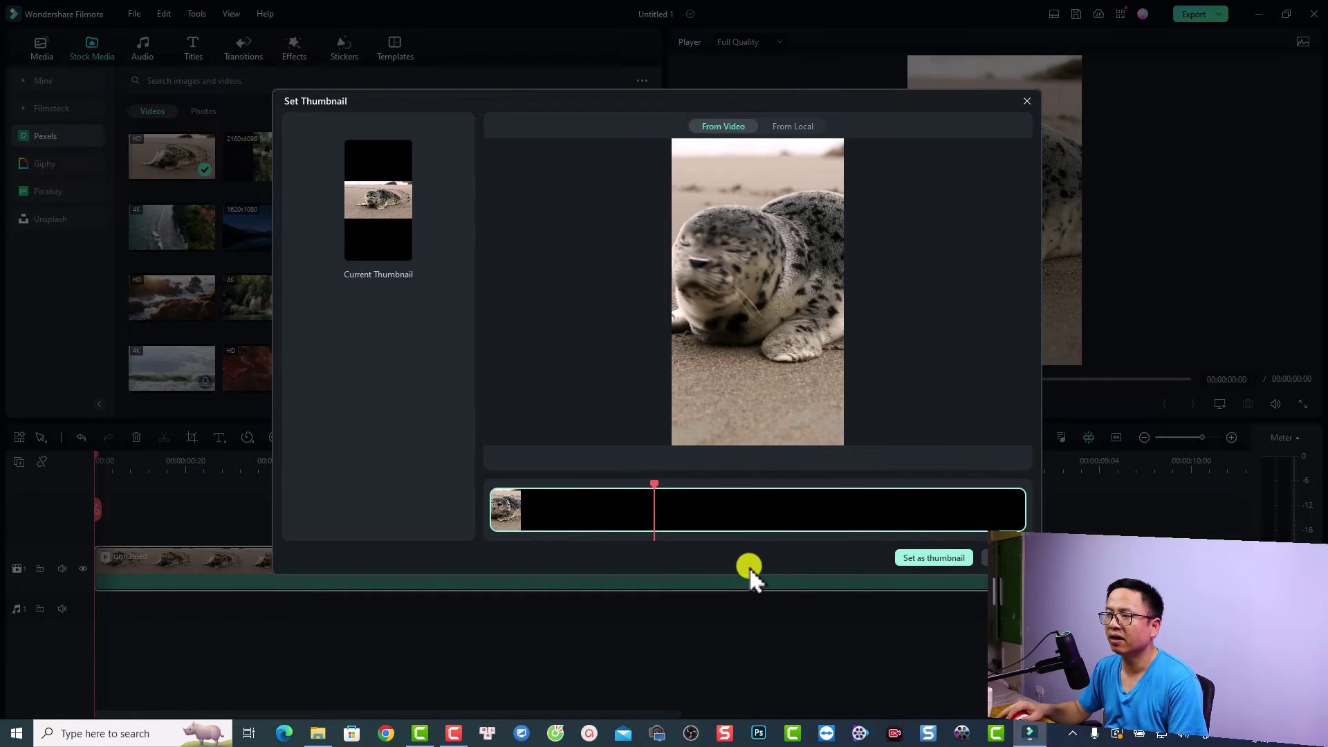
left_click(932, 562)
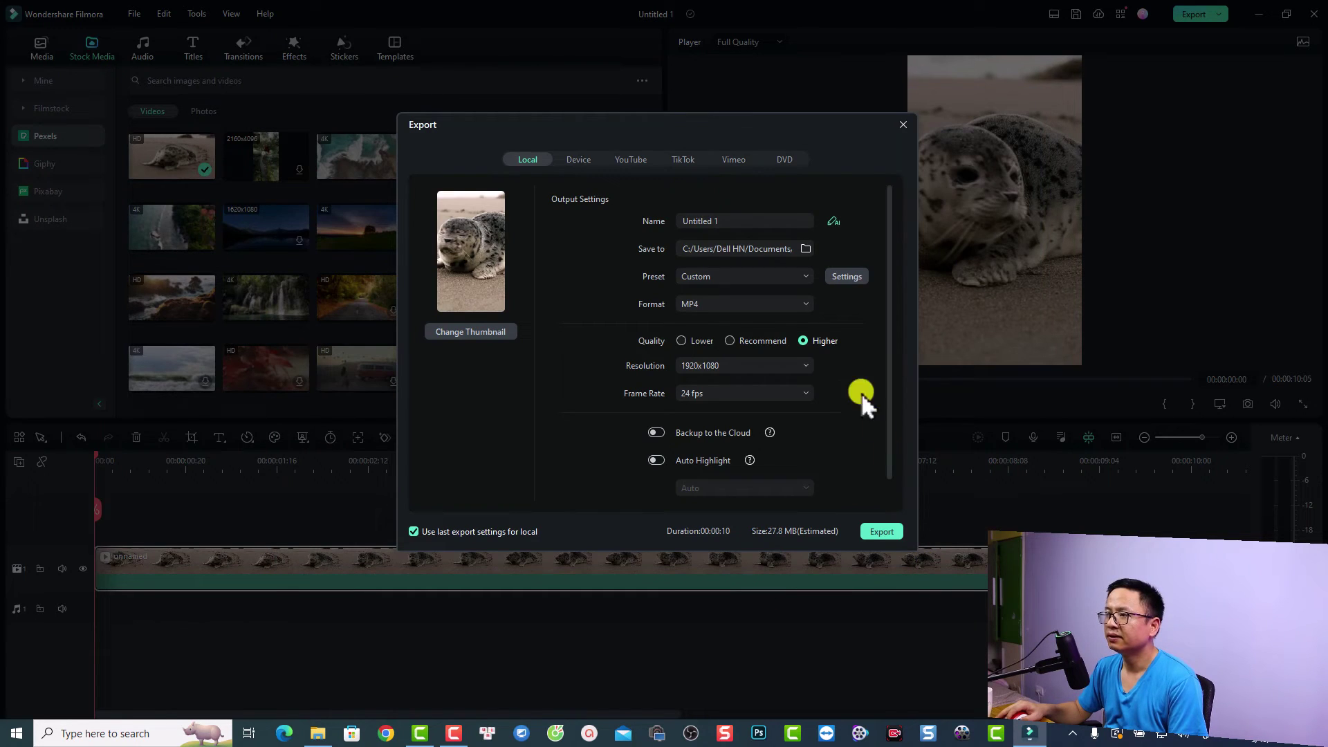
Name the export 'video shorts' and set its preset to Match to project settings
left_click_drag(716, 220, 660, 220)
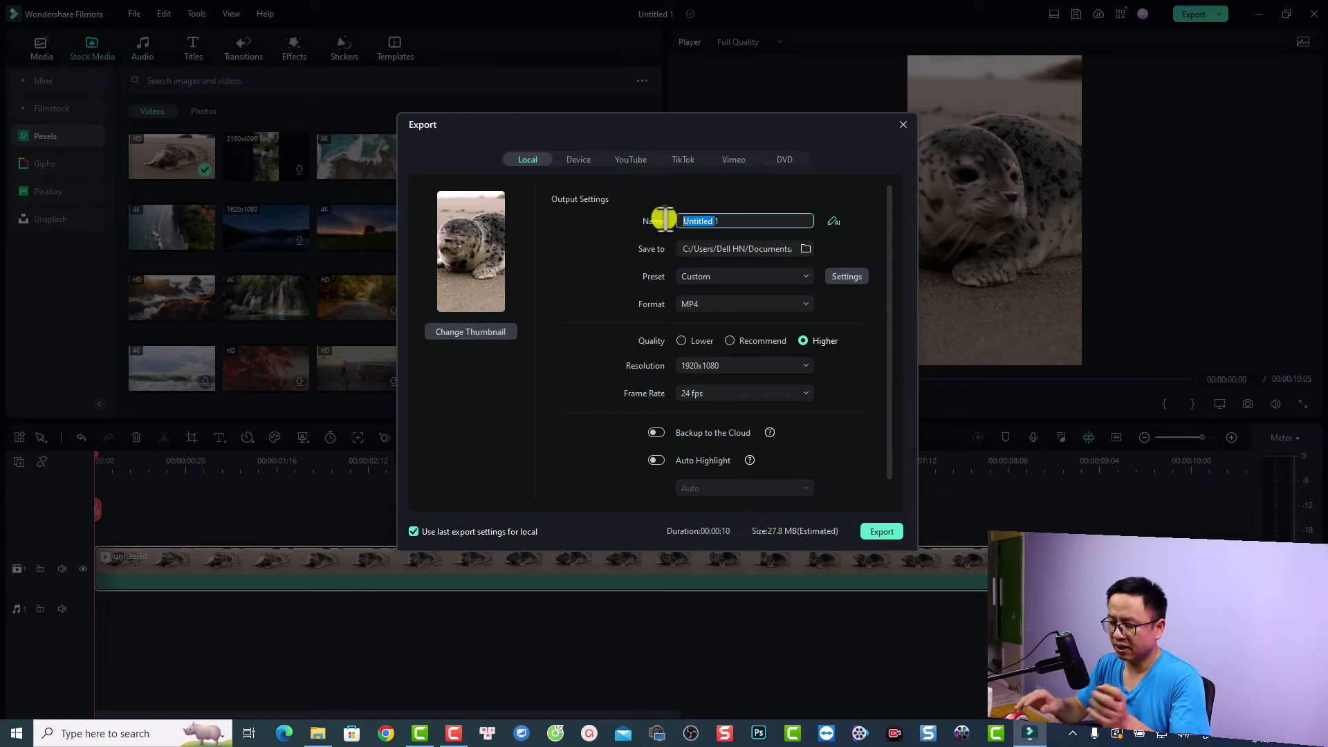
type("video shorts")
key("Delete")
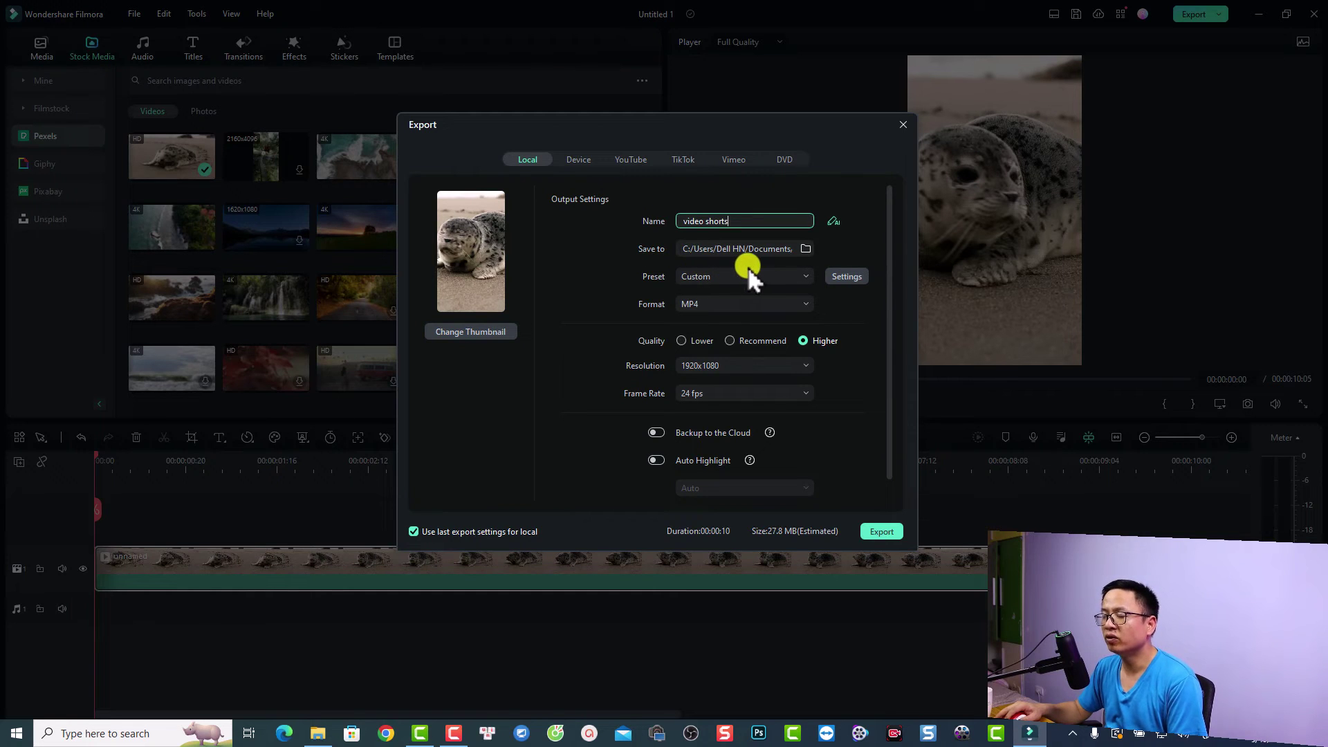
left_click(799, 276)
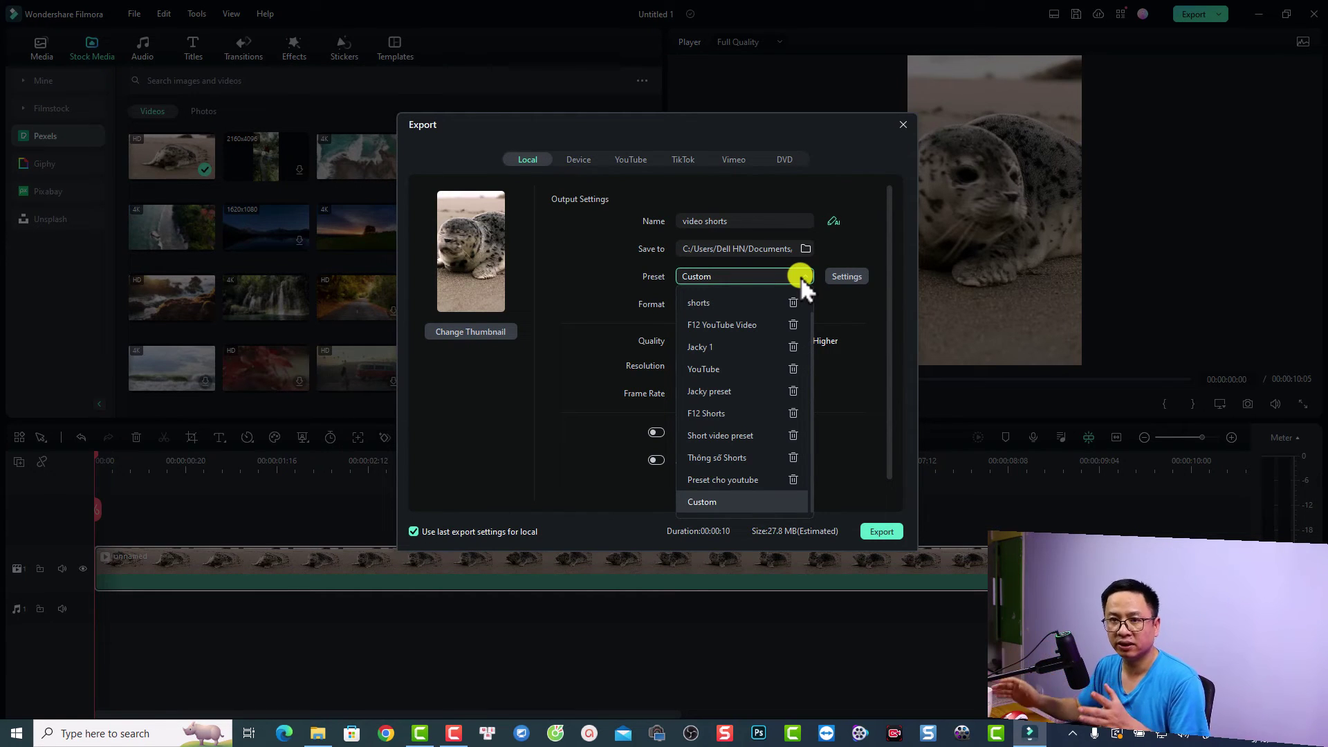
scroll(814, 331, "up", 1)
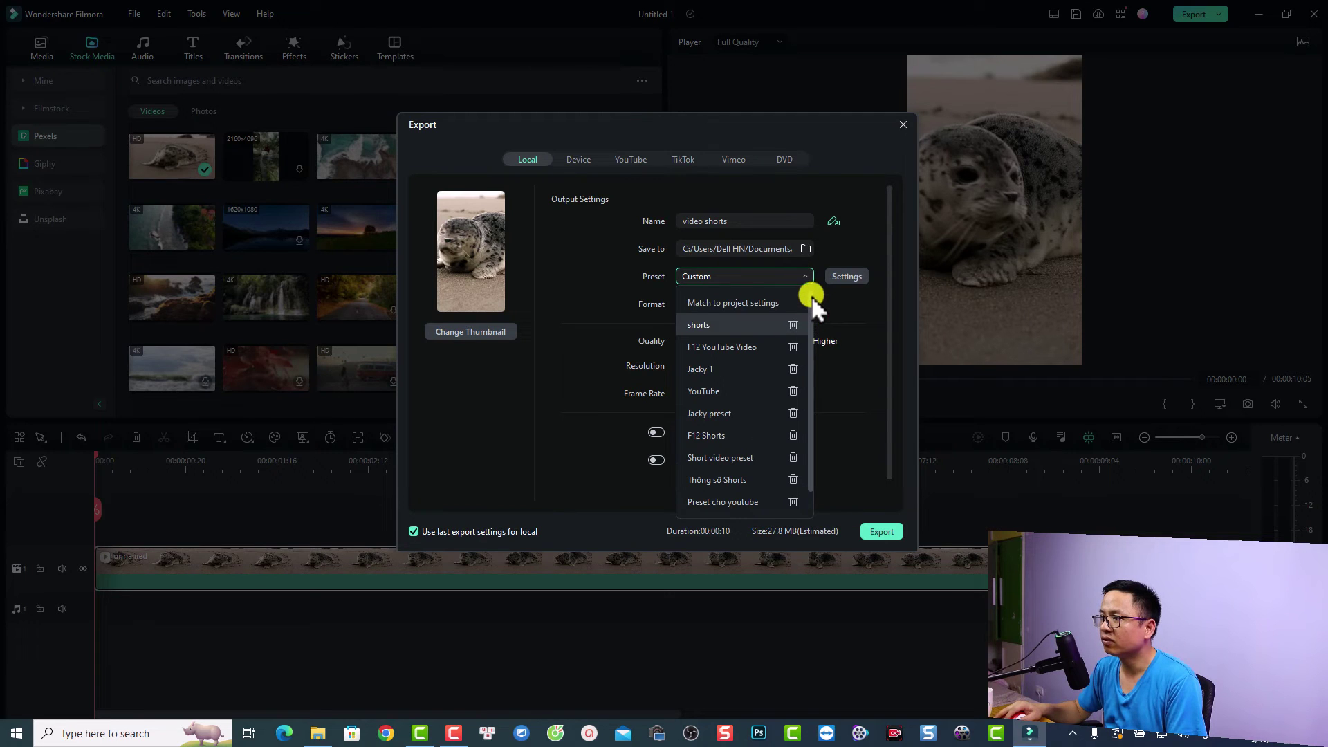
left_click(723, 297)
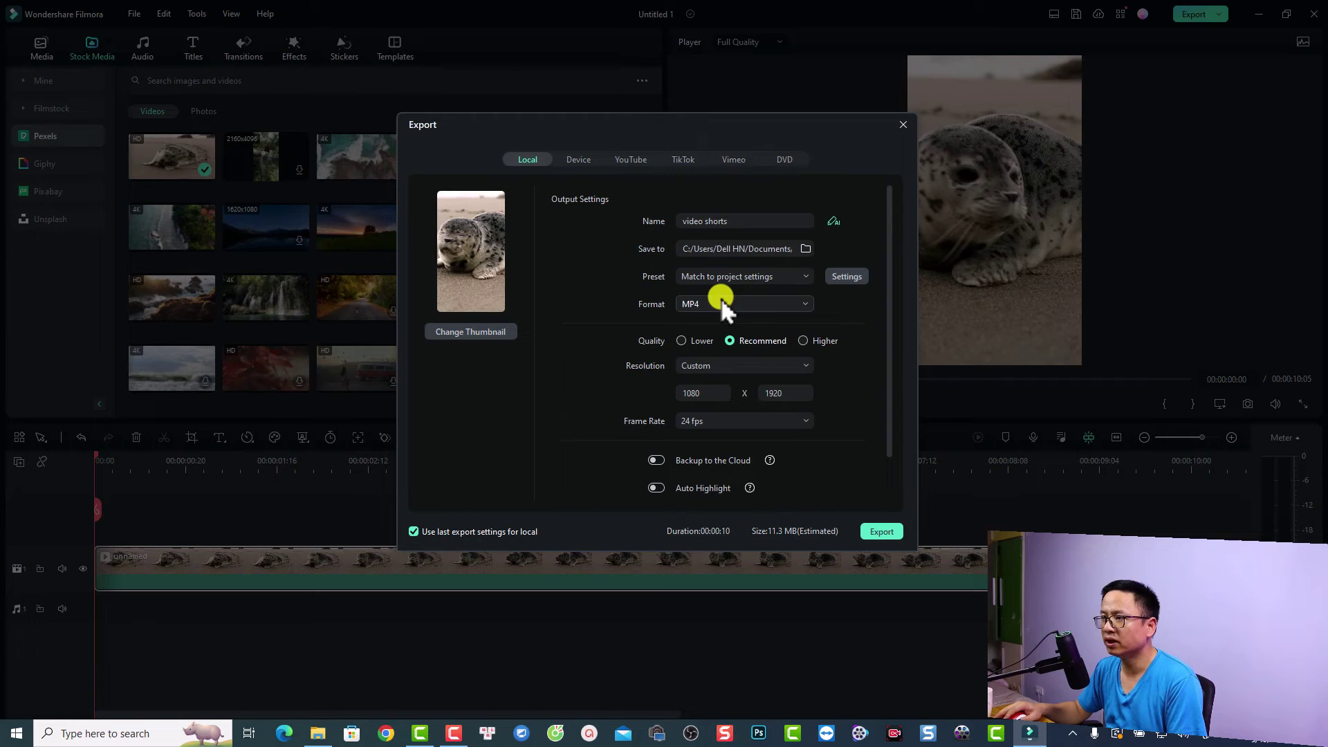
Set encoding to constant bitrate at 20000 kbps and apply the settings
left_click(844, 276)
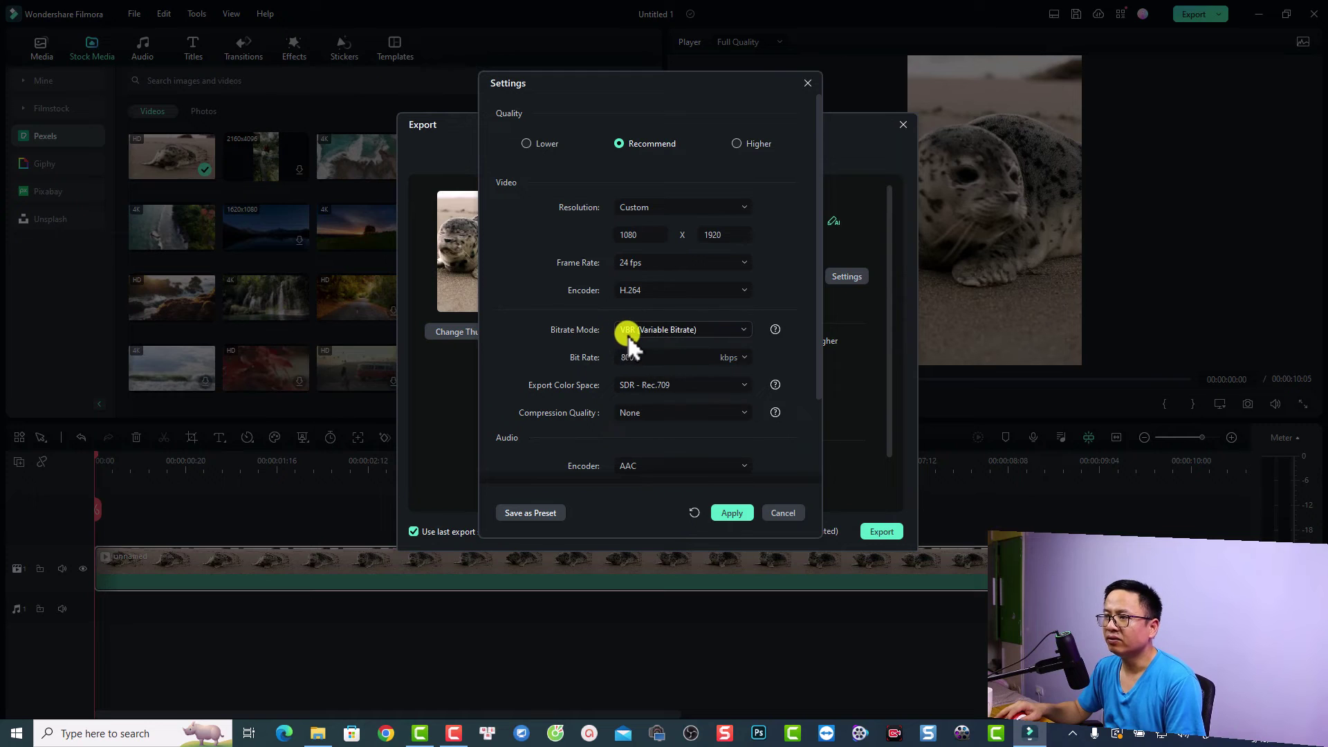
left_click(677, 330)
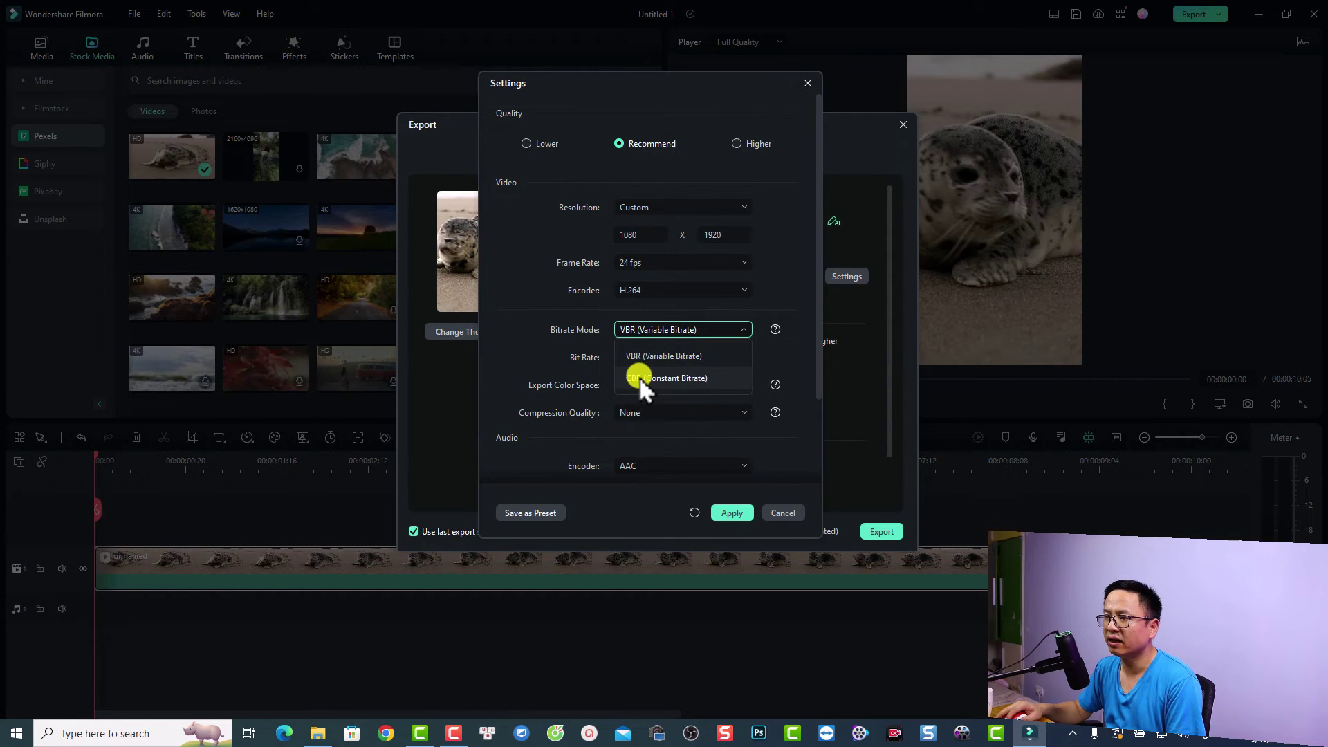
left_click(639, 376)
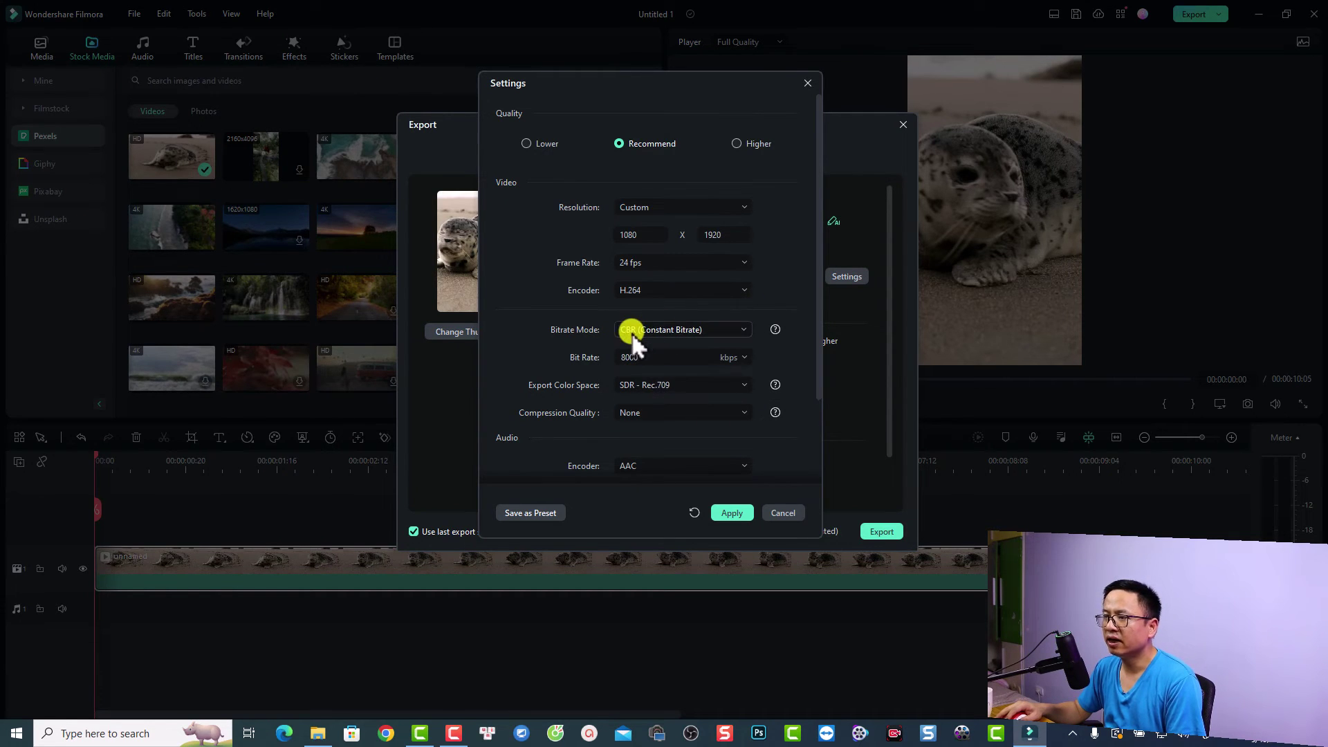
left_click(738, 357)
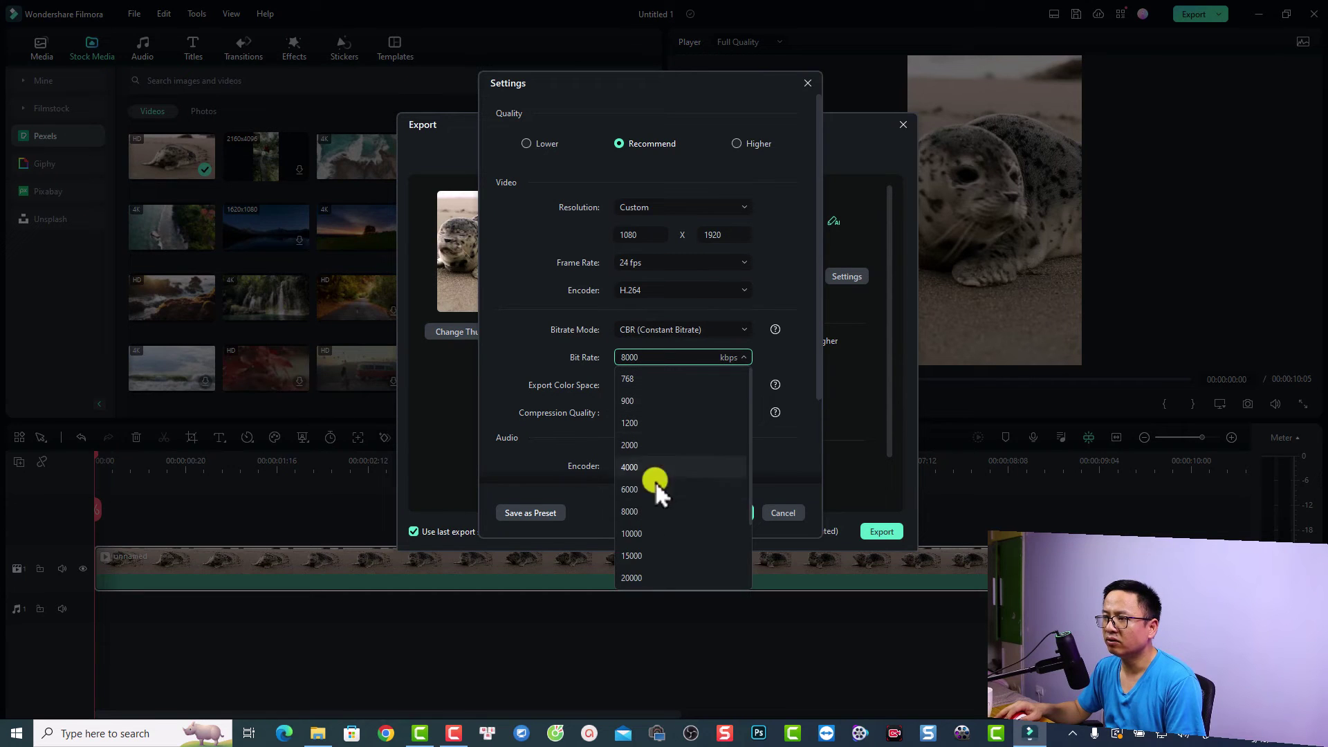
left_click(632, 577)
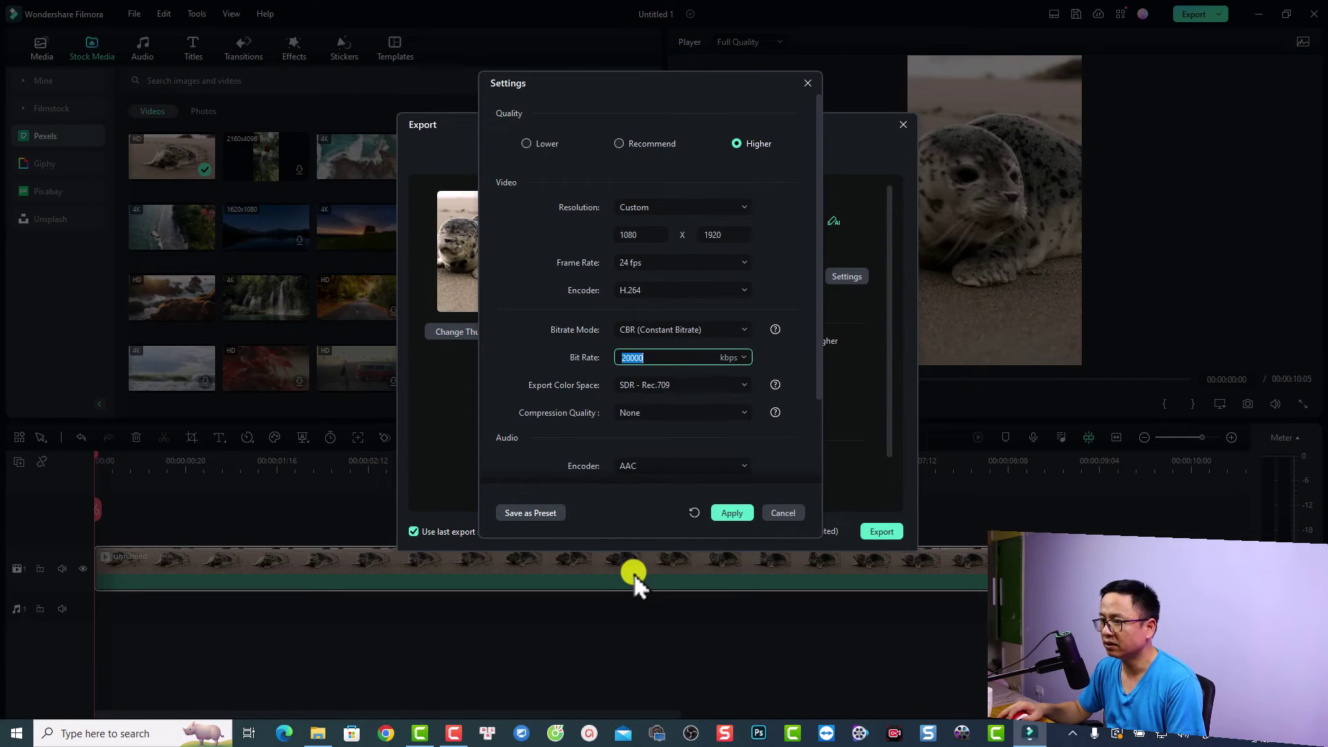
left_click(734, 513)
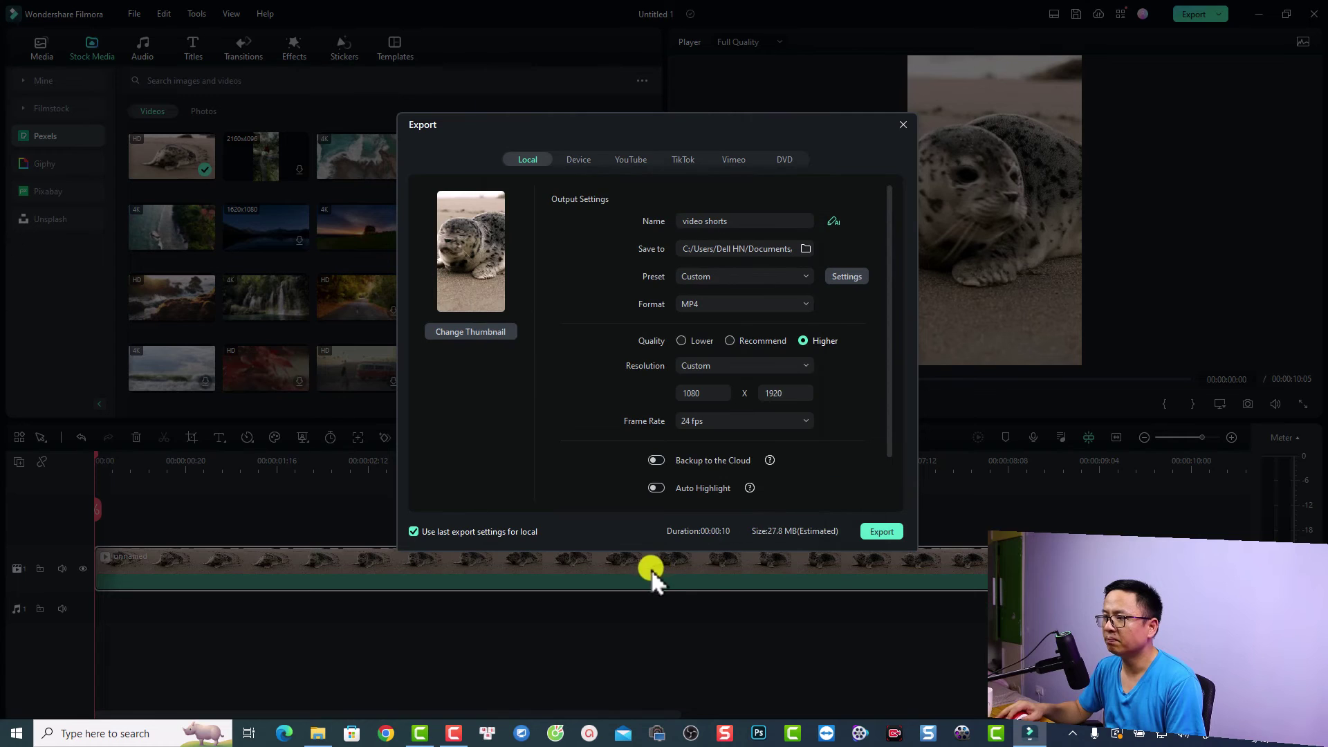
Export the 'video shorts' file, play it from its folder, then return to Filmora
left_click(882, 531)
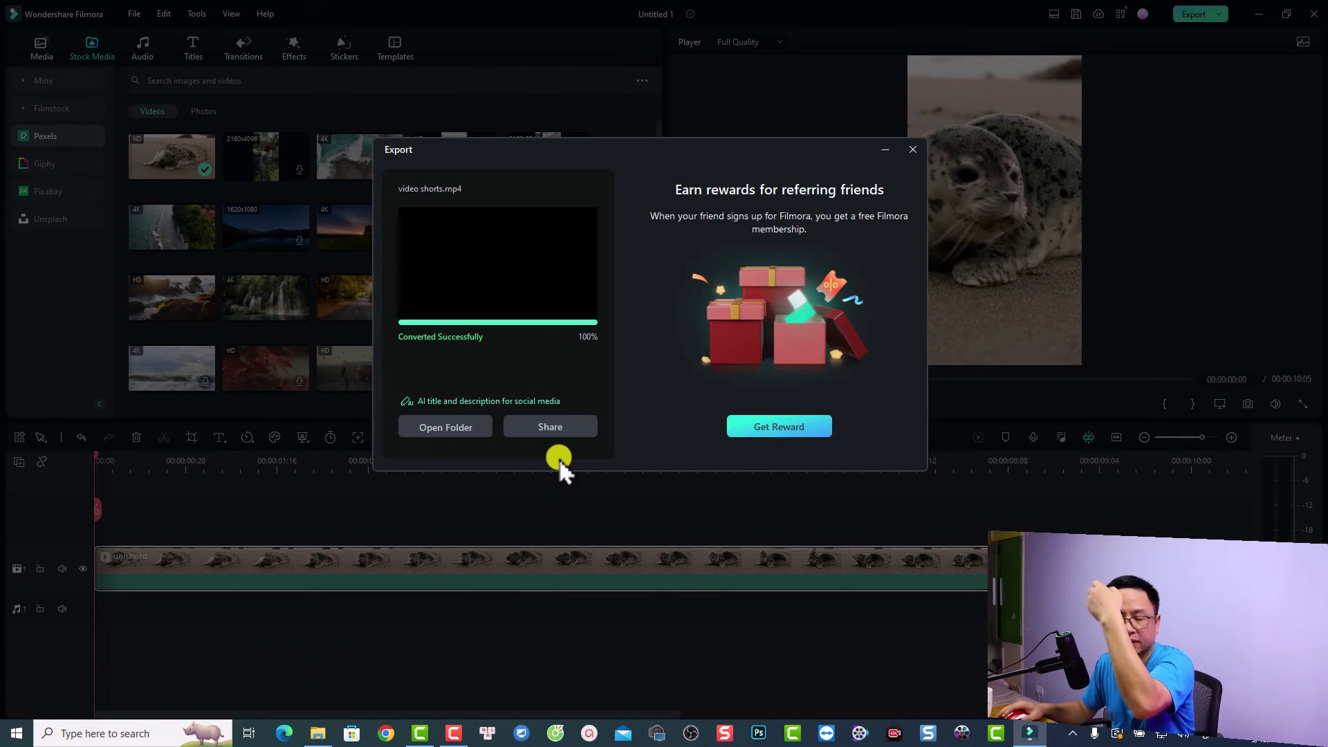
left_click(443, 427)
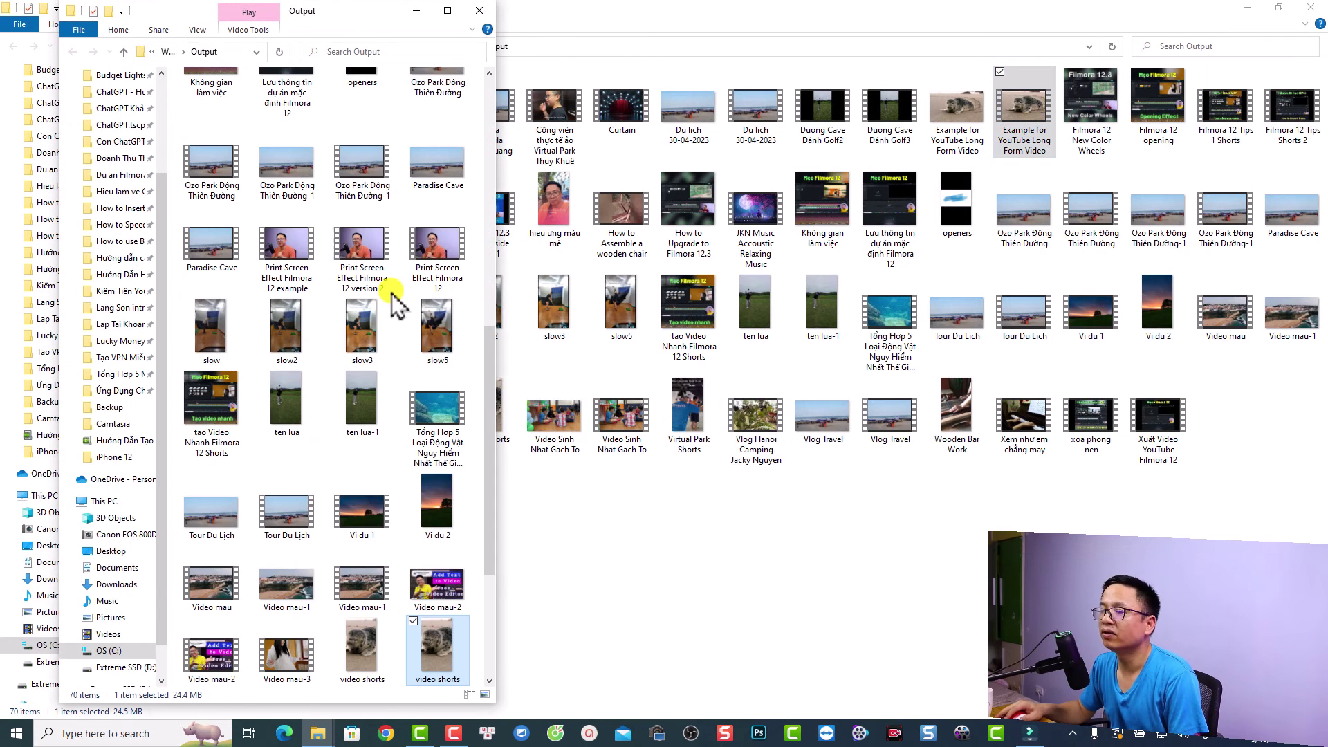
double_click(428, 649)
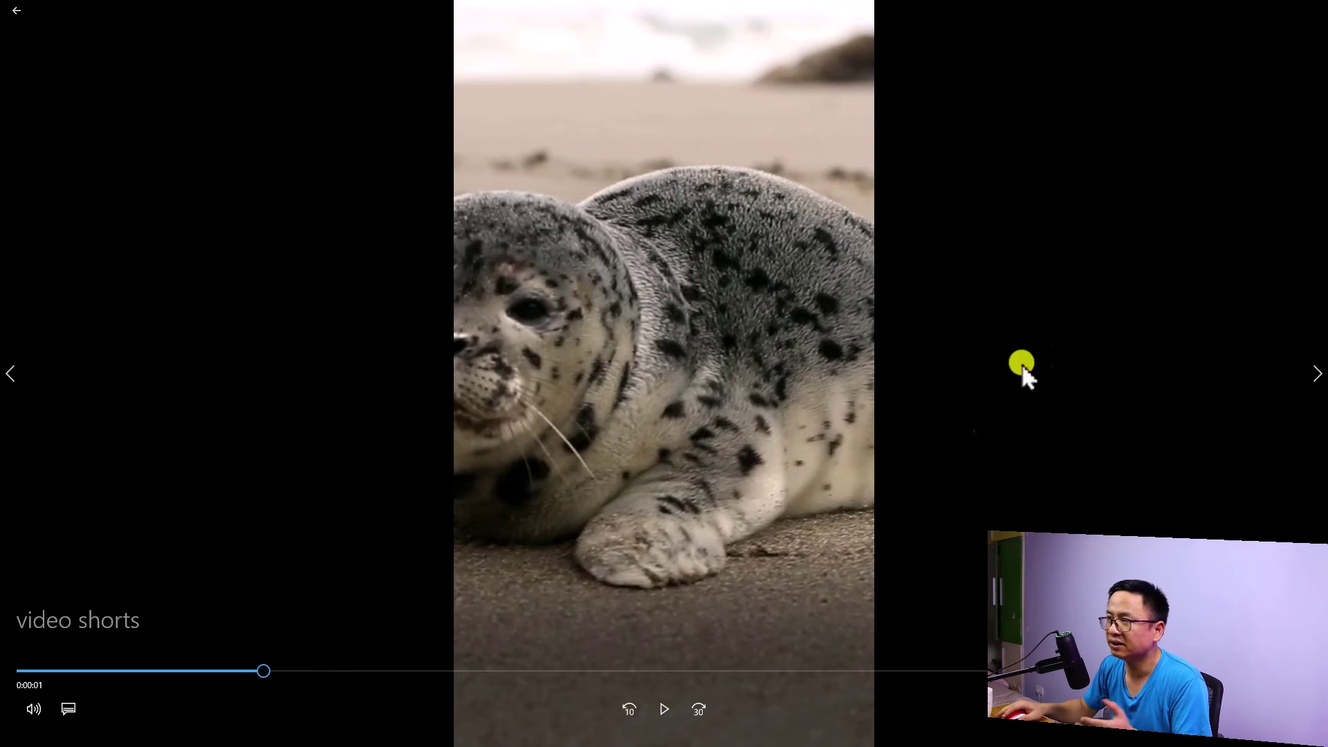
key("Escape")
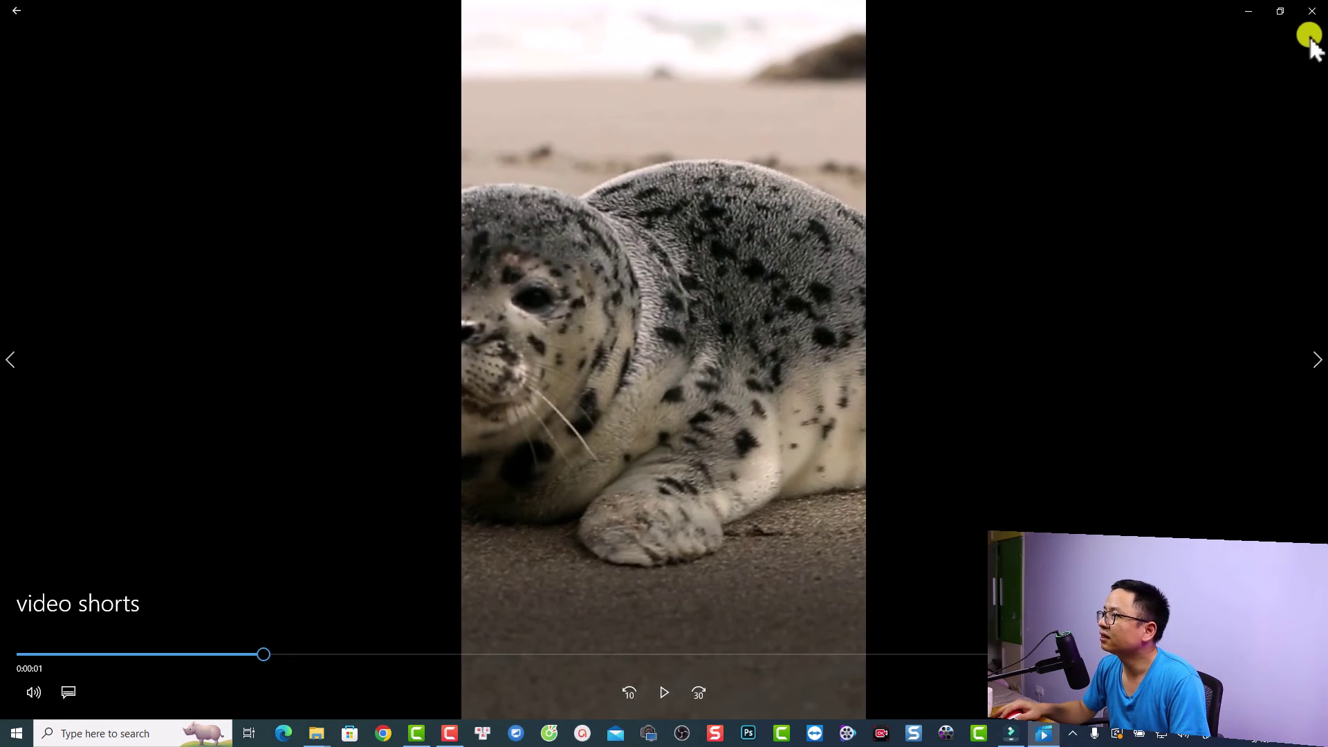
left_click(1310, 10)
left_click(1015, 732)
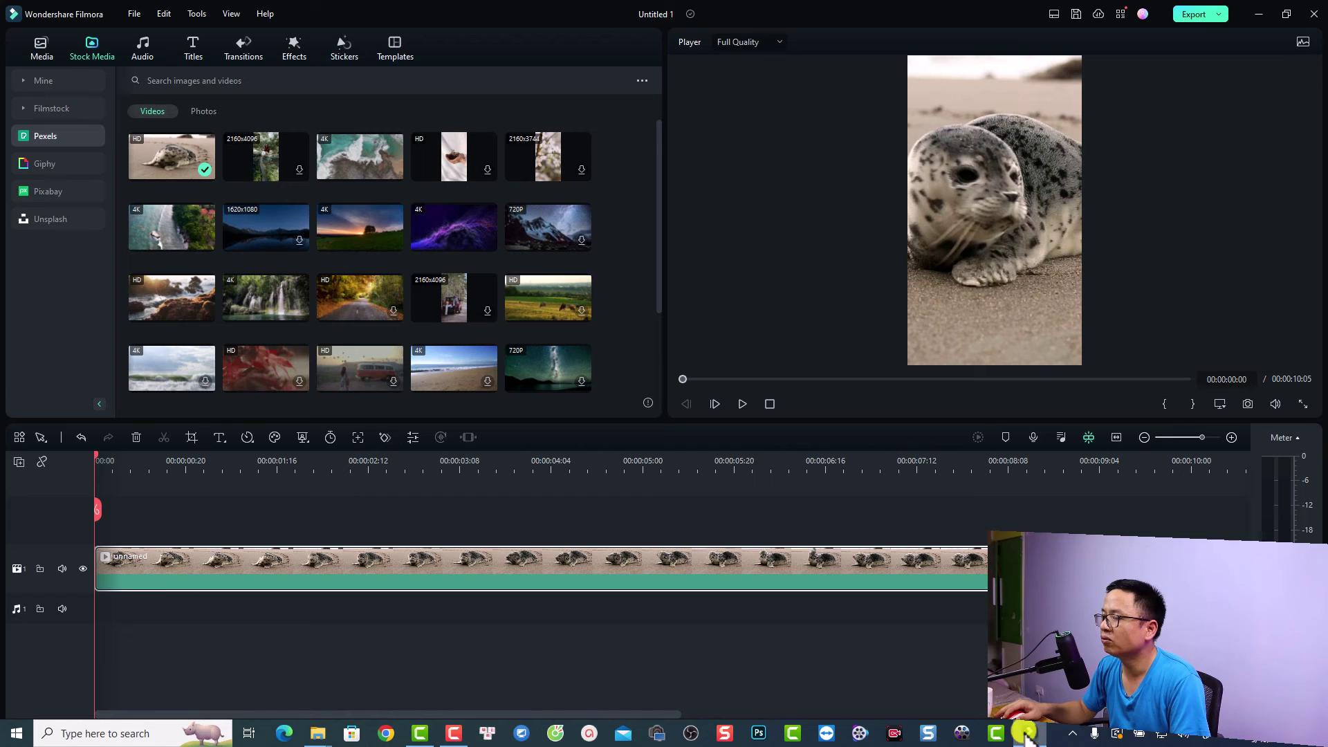
Change the project to 1:1 (Instagram) 1080x1080 and crop the seal clip to fit
left_click(1220, 404)
left_click(1192, 427)
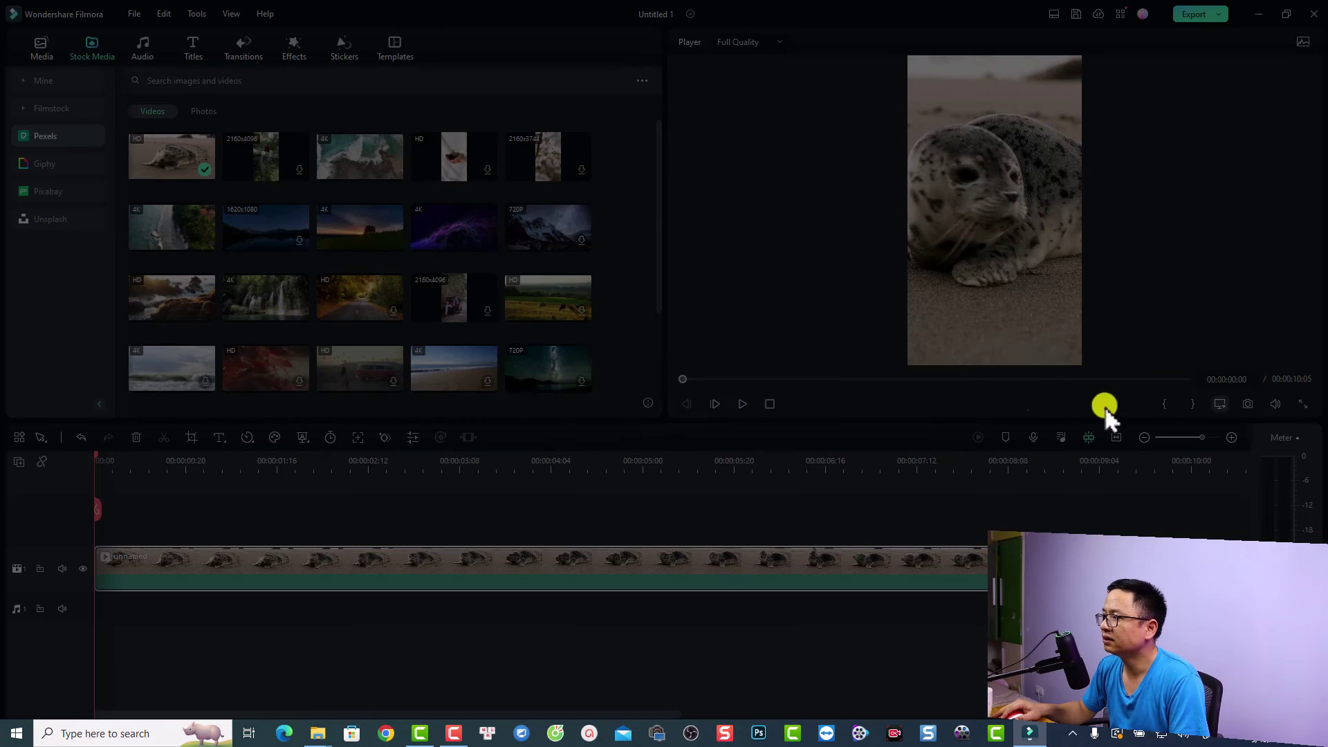
left_click(725, 260)
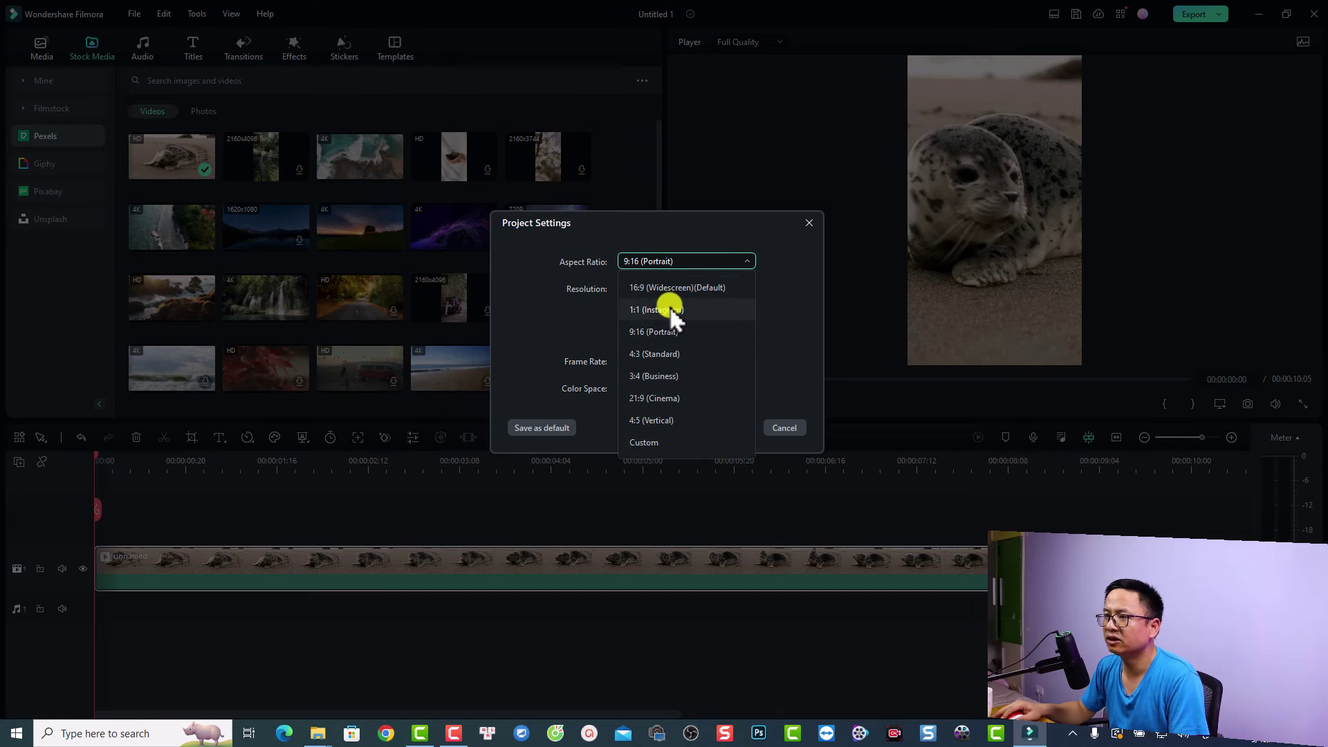
left_click(663, 310)
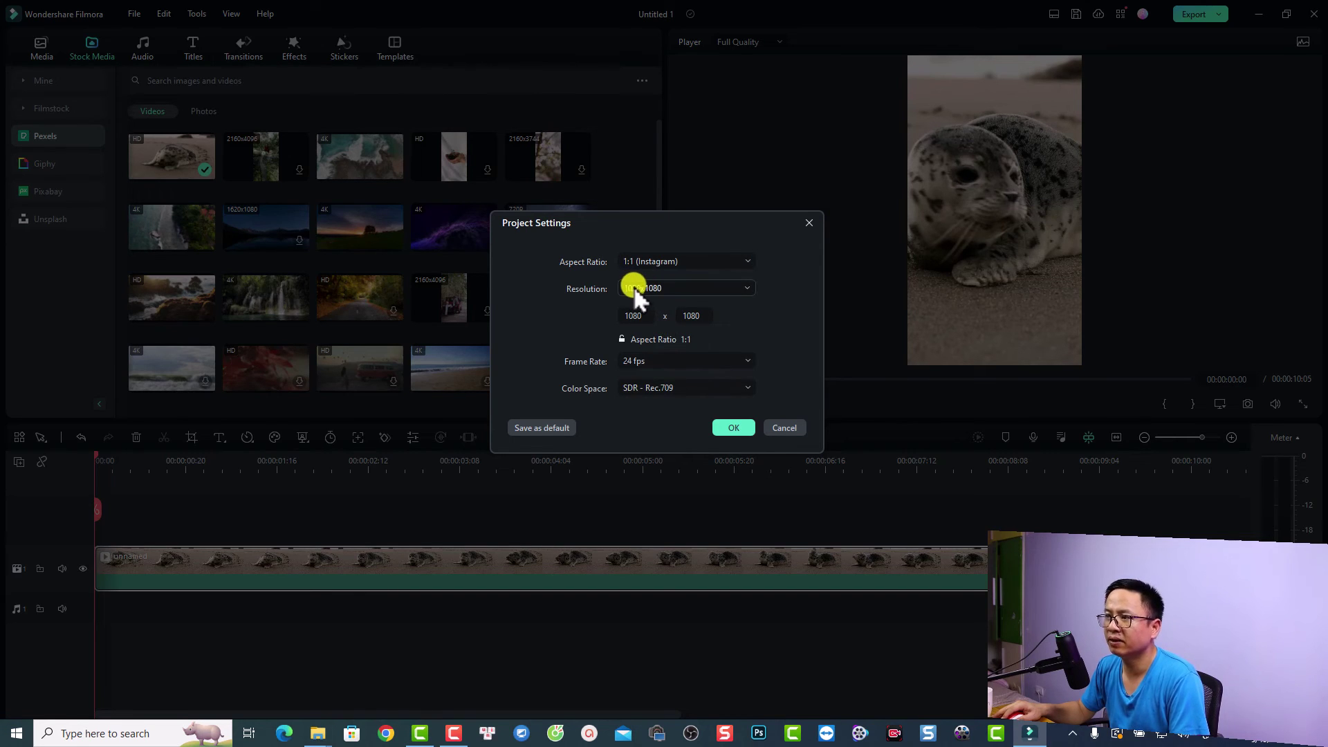
left_click(730, 430)
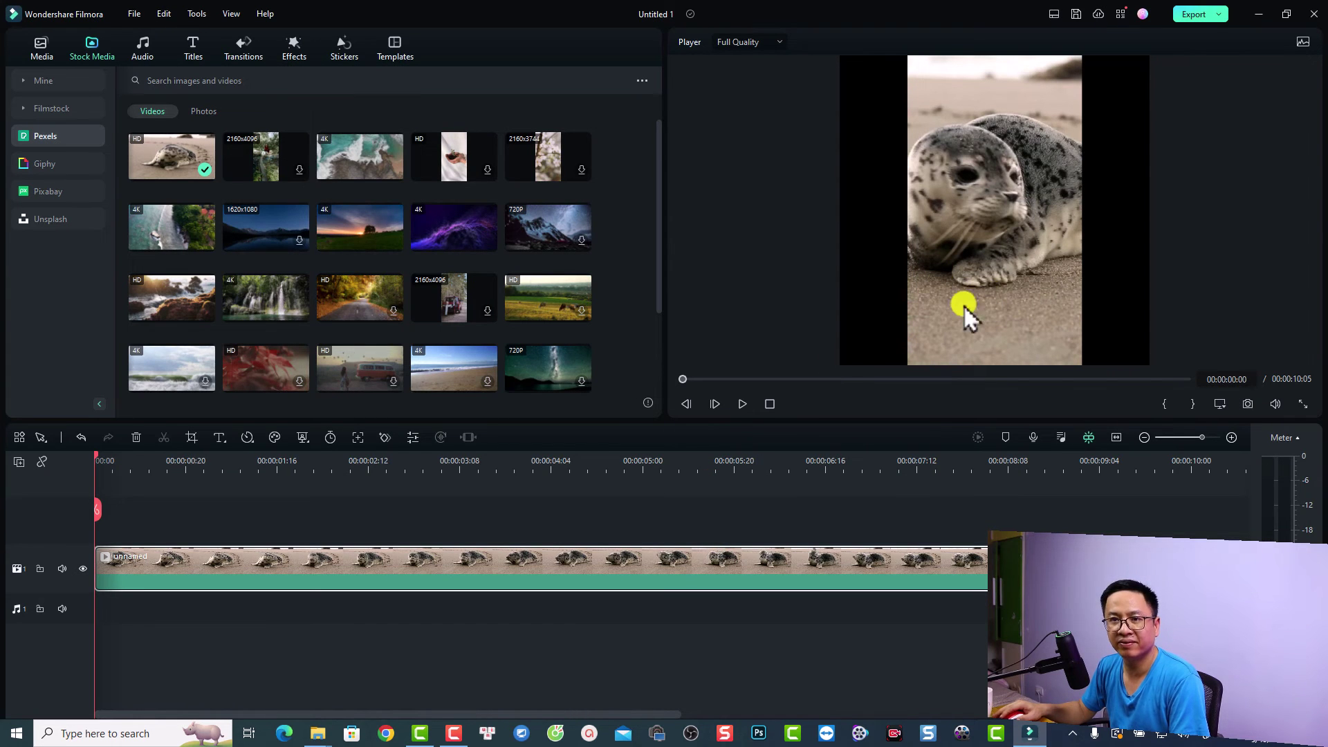
right_click(301, 563)
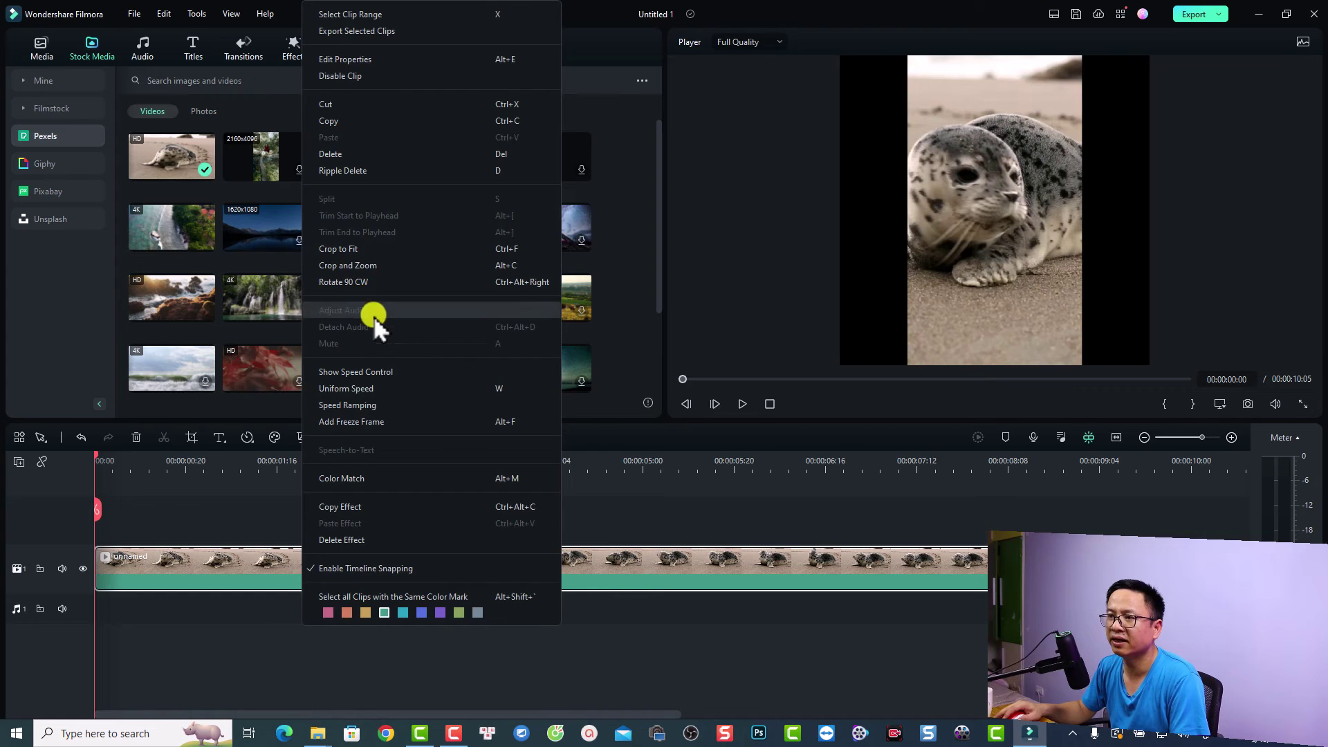
left_click(349, 255)
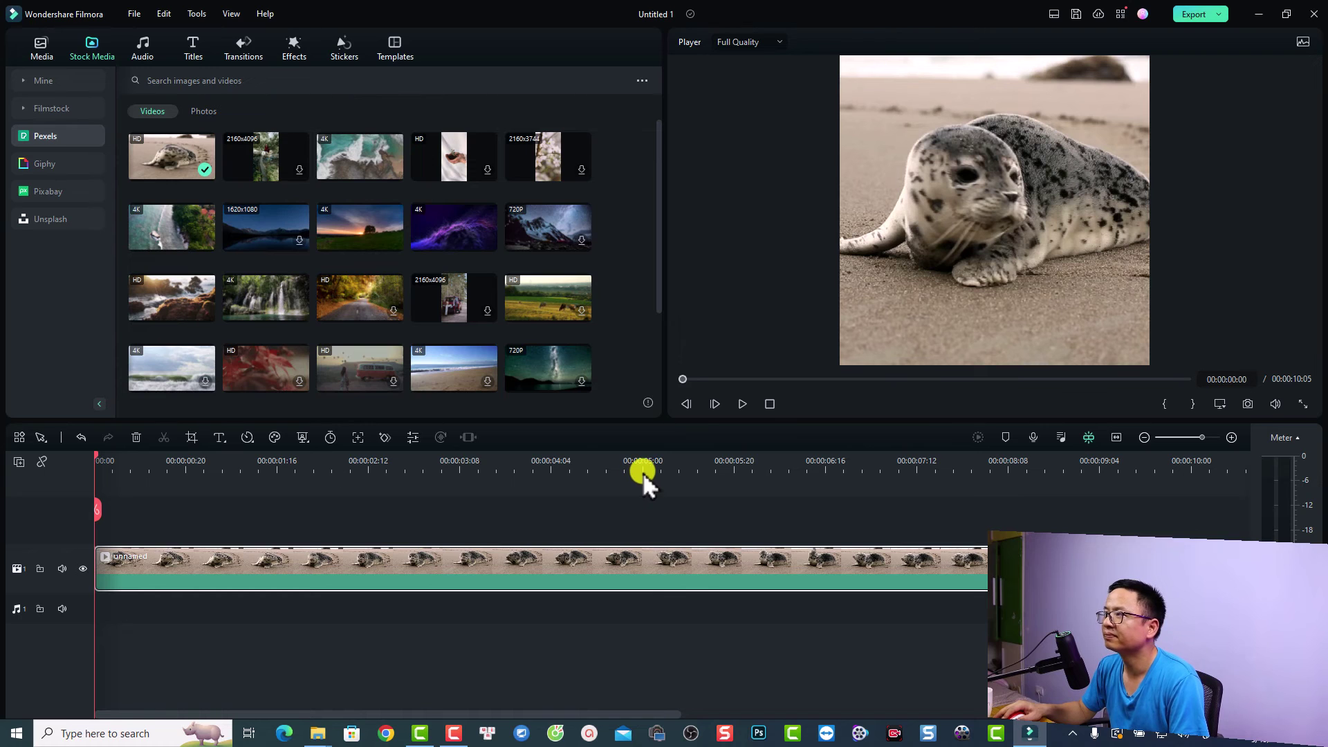
Set a later frame of the seal as the export thumbnail
left_click(1195, 14)
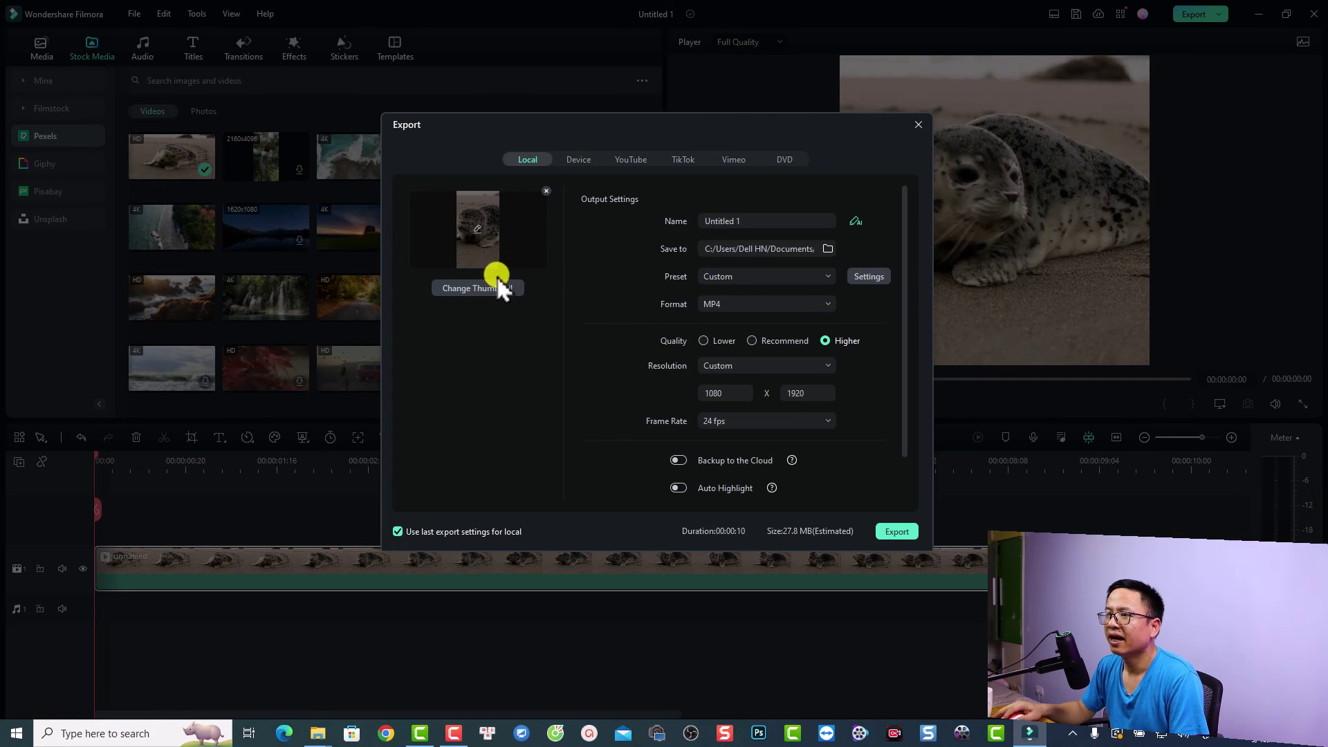
left_click(490, 287)
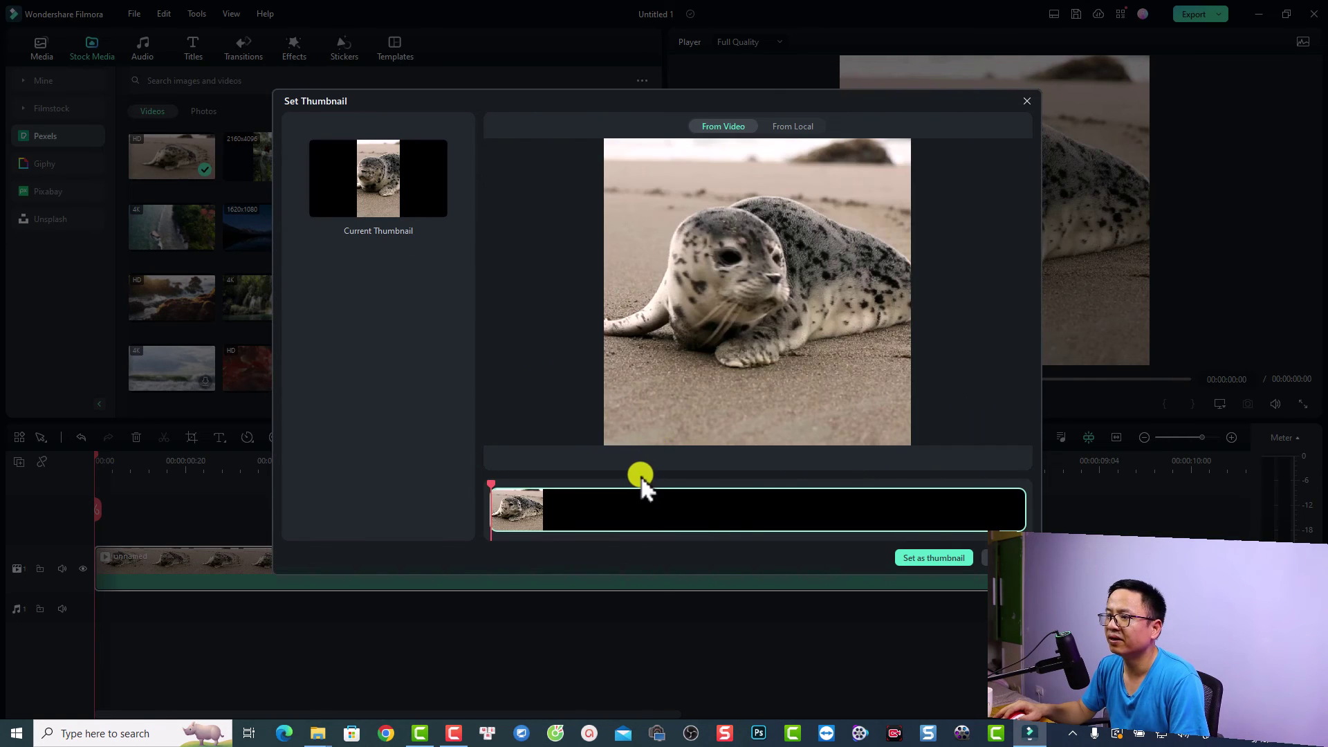
left_click(638, 485)
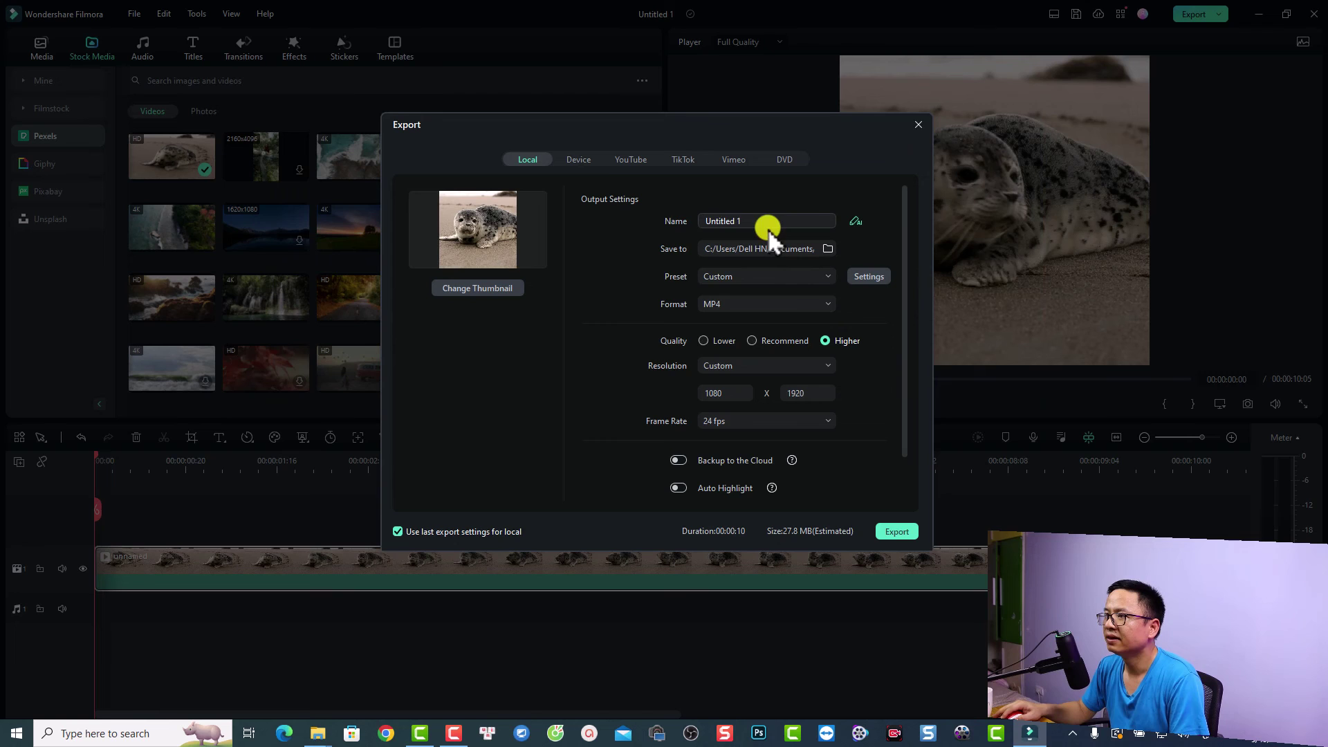
Rename the export to 'instagram' and set the preset to Match to project settings
left_click(768, 230)
type("instagram")
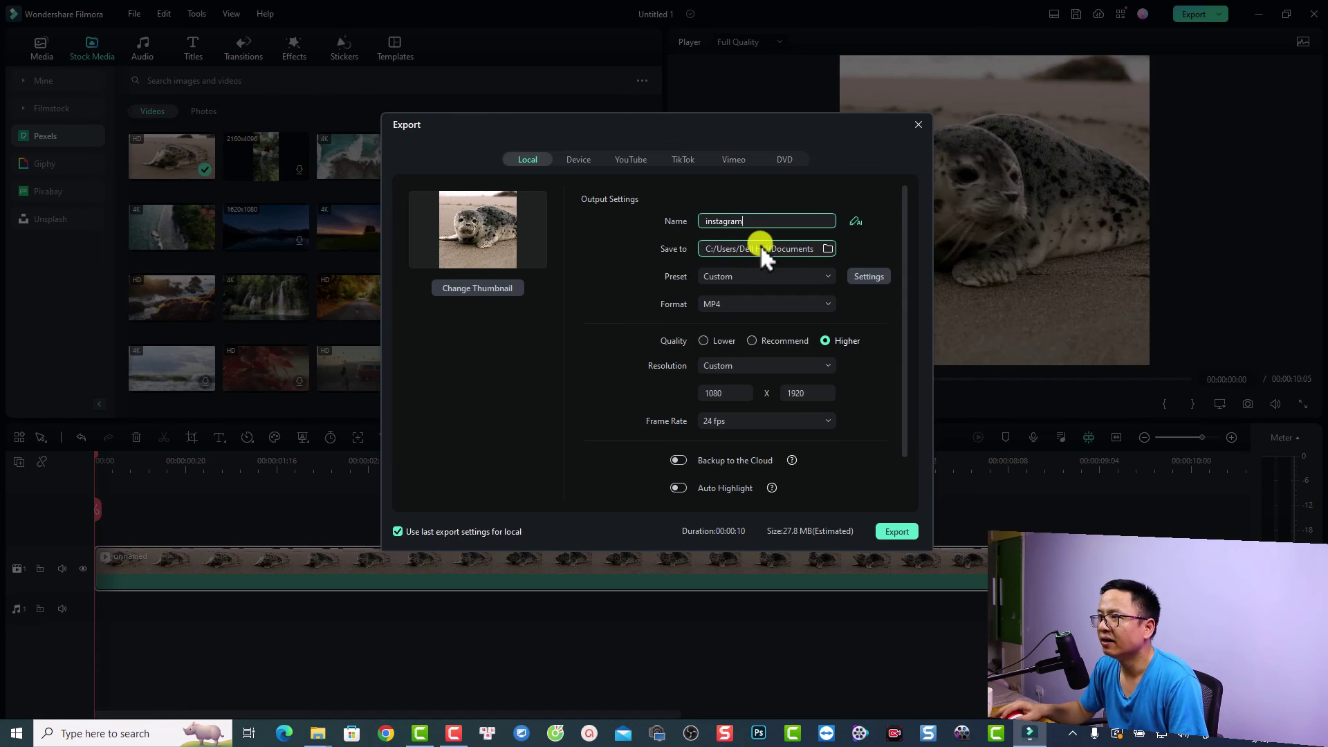
left_click(812, 277)
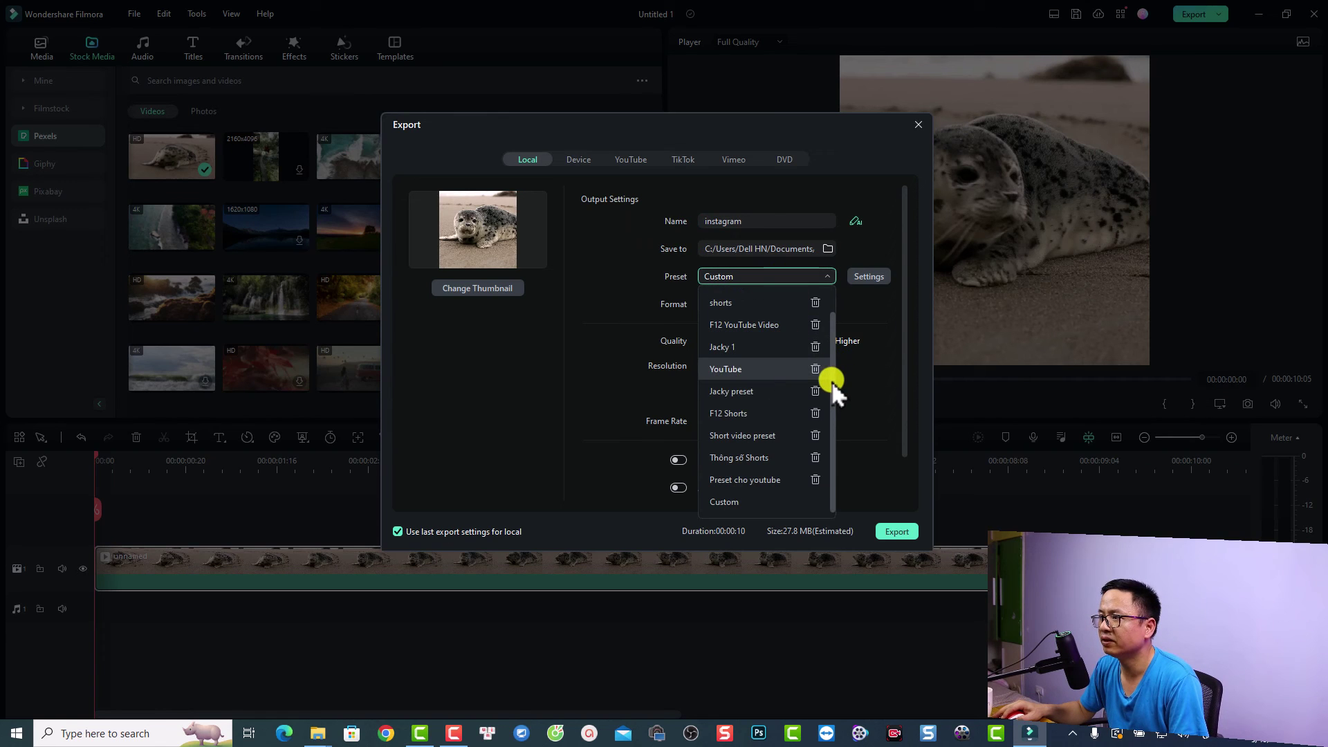
left_click(730, 304)
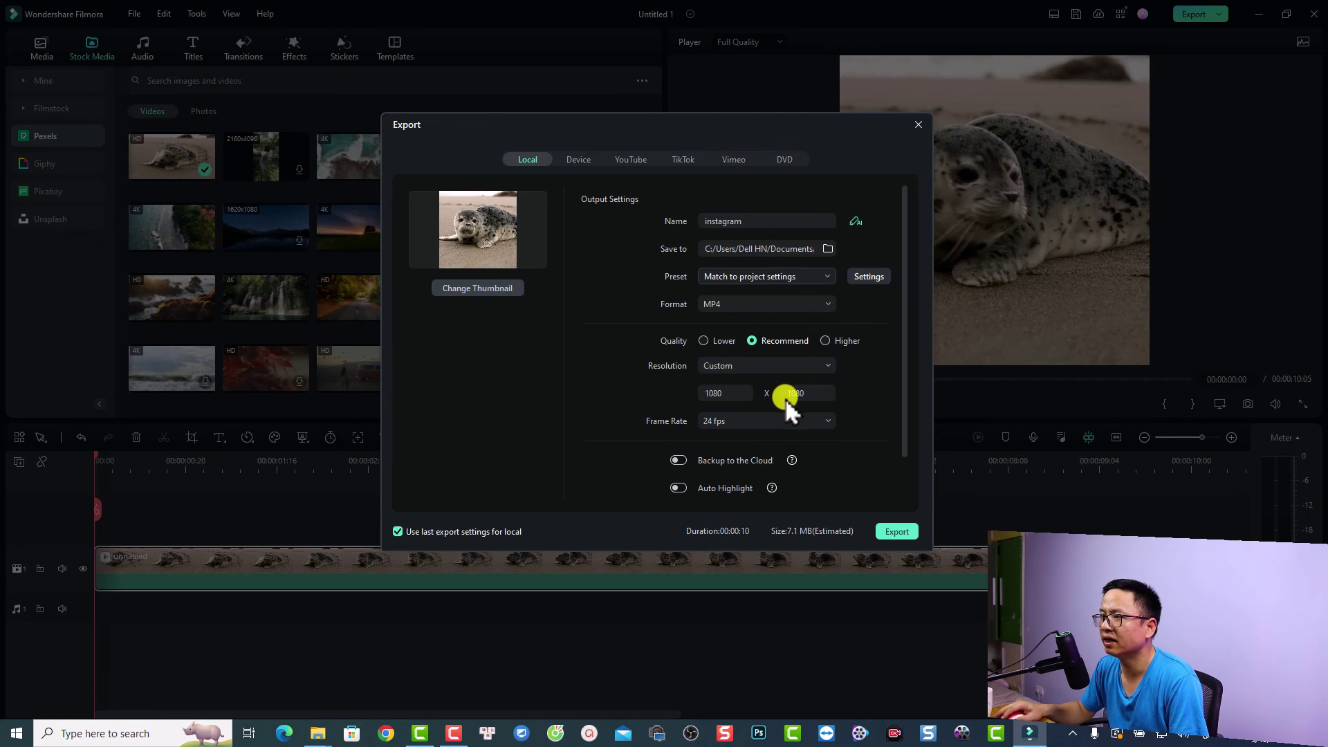
Switch encoding to constant bitrate at 20000 kbps and apply
left_click(655, 330)
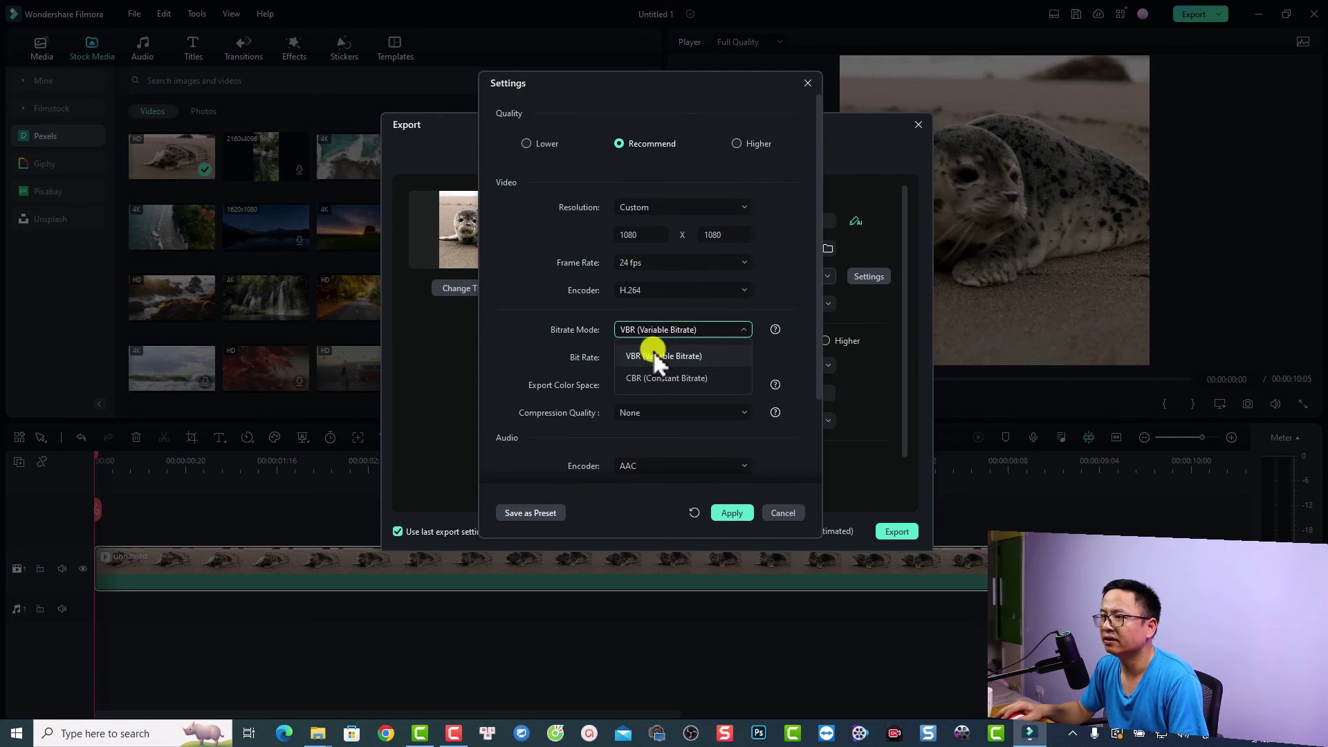
left_click(649, 379)
left_click(740, 358)
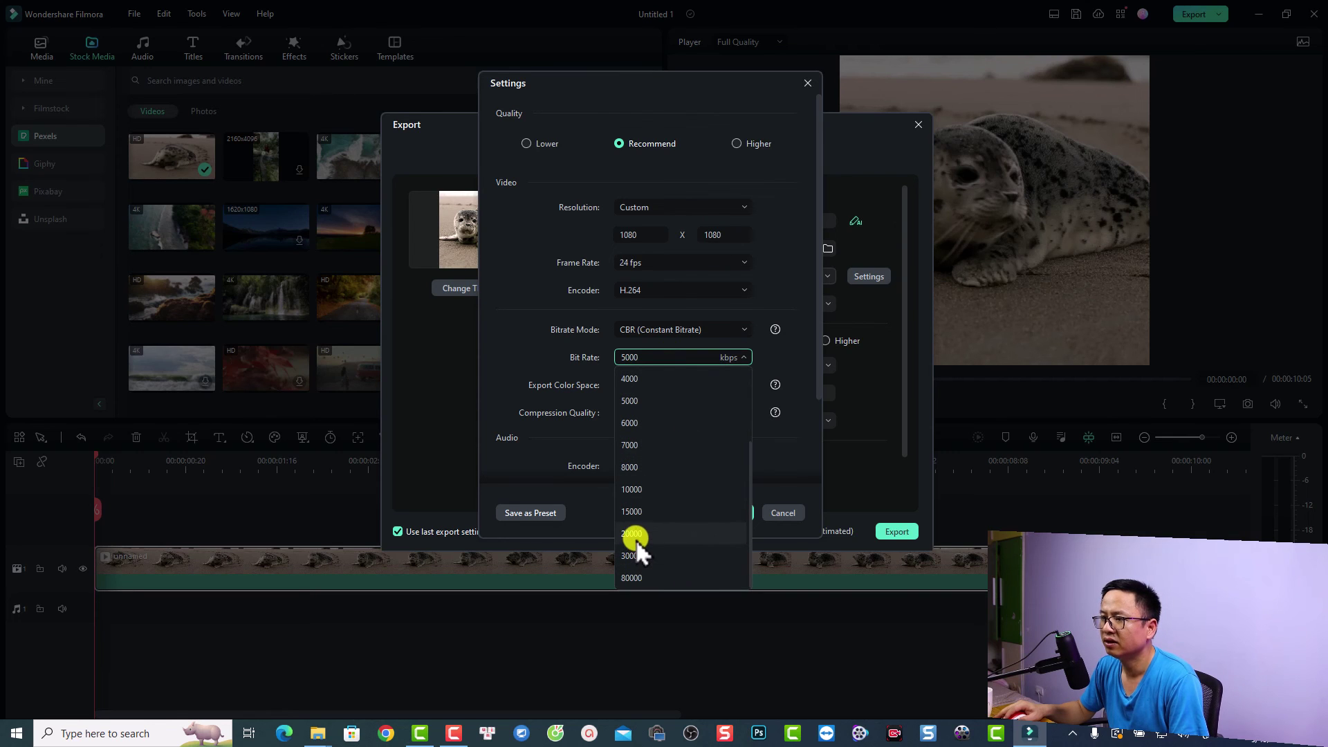
left_click(636, 538)
left_click(734, 513)
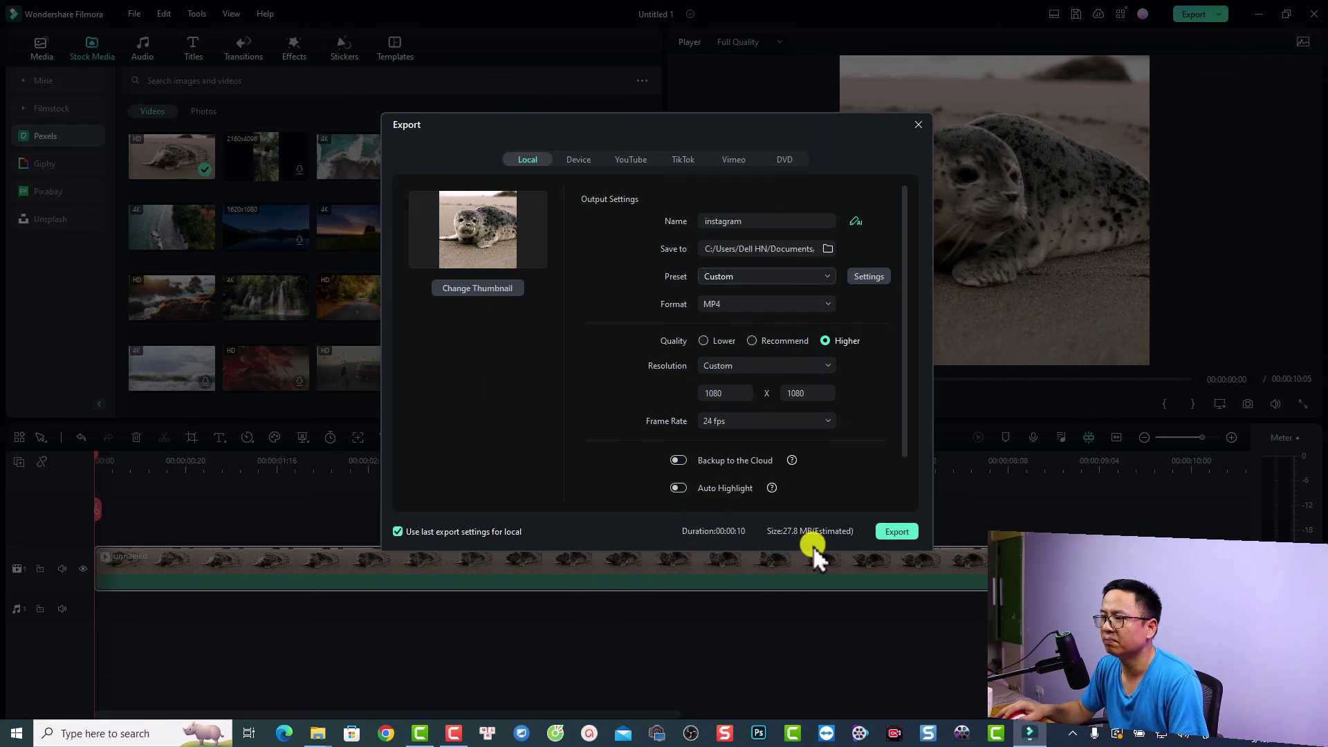